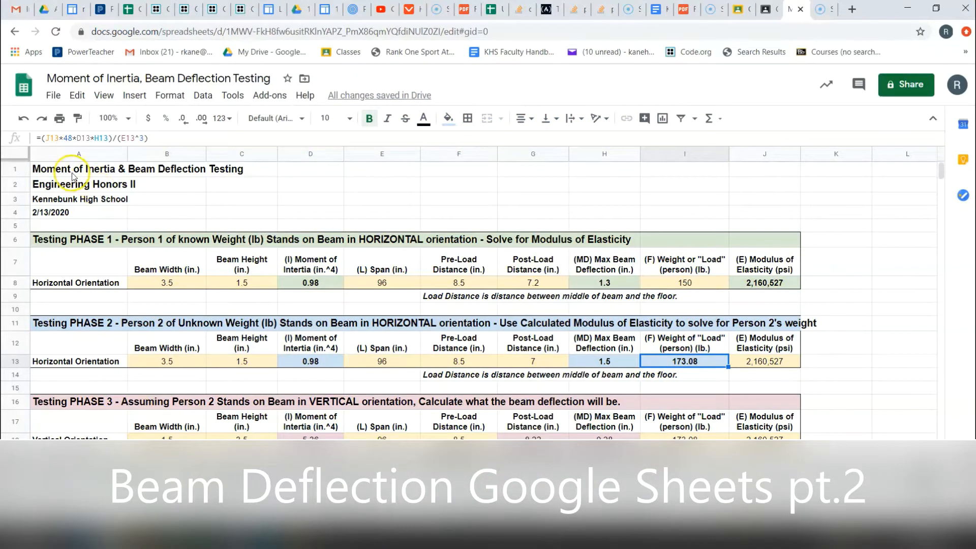
- Examine the title block, the Phase 1 and Phase 2 tables, and their beam dimension, span, moment of inertia and deflection cells
left_click_drag(56, 173, 41, 213)
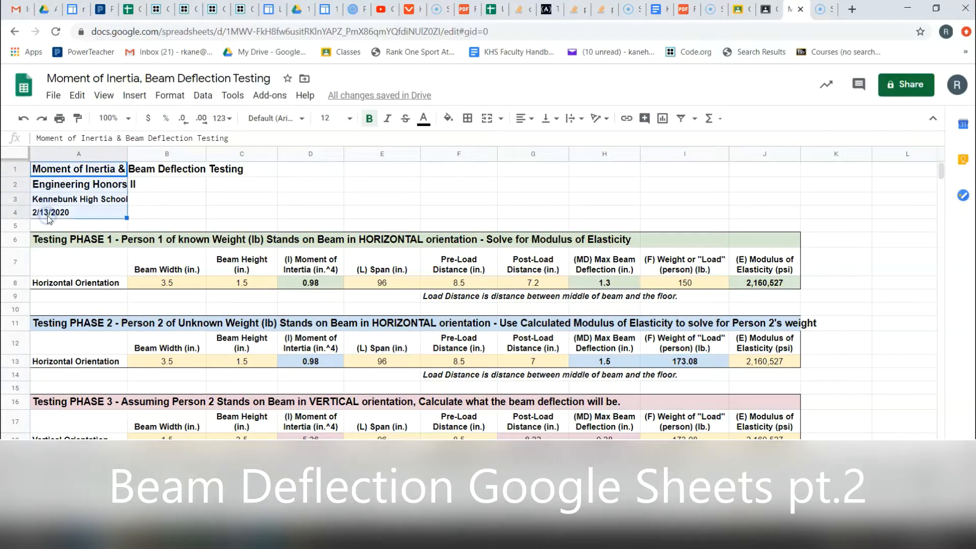
left_click_drag(76, 244, 773, 291)
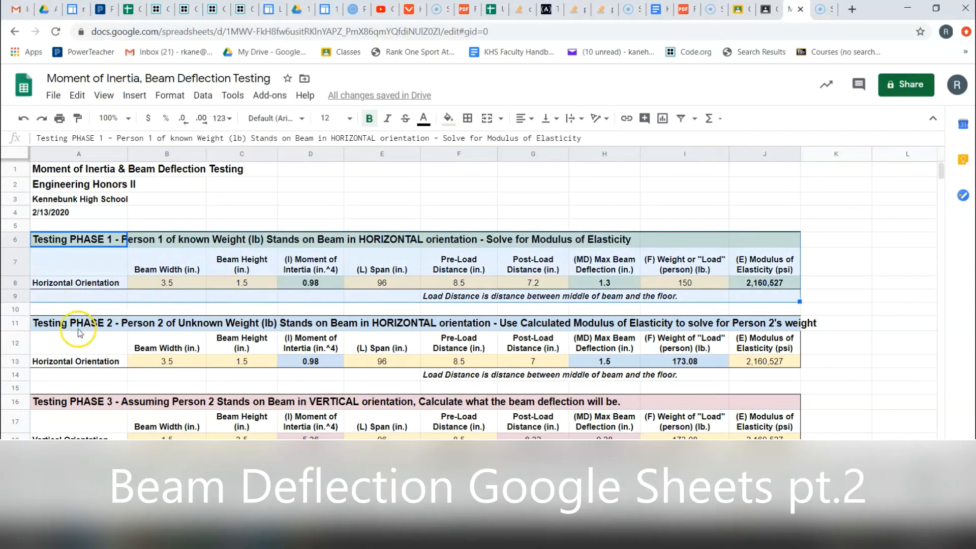
left_click_drag(79, 326, 770, 374)
left_click(413, 243)
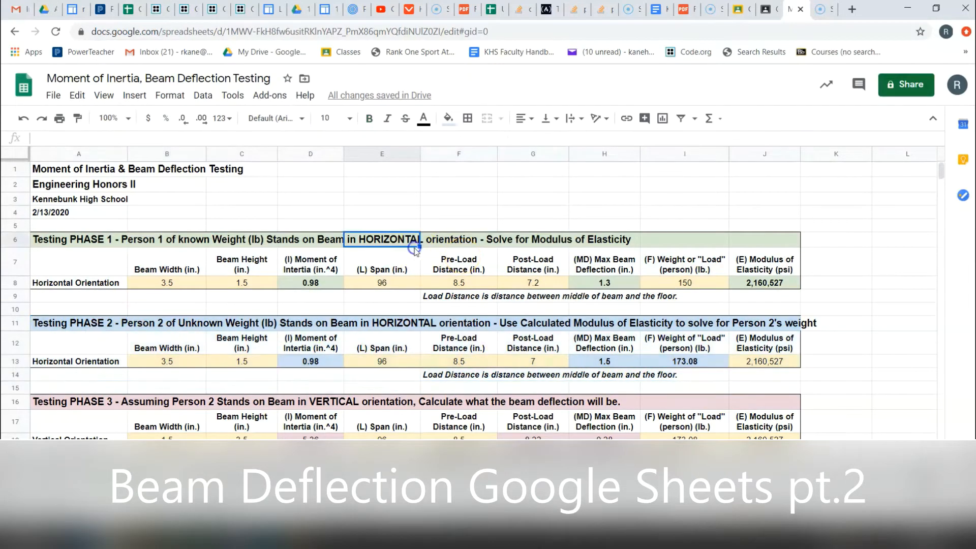
left_click(100, 241)
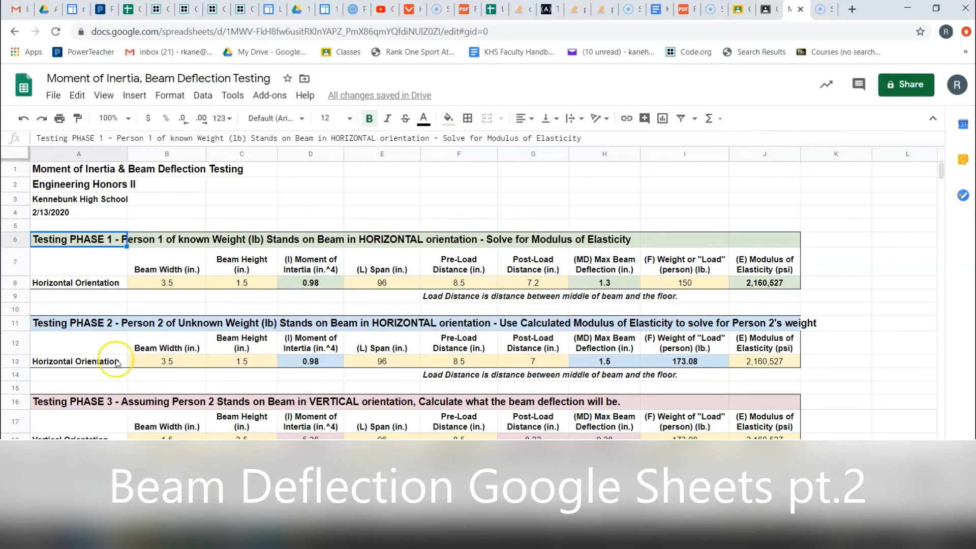
left_click_drag(192, 287, 229, 283)
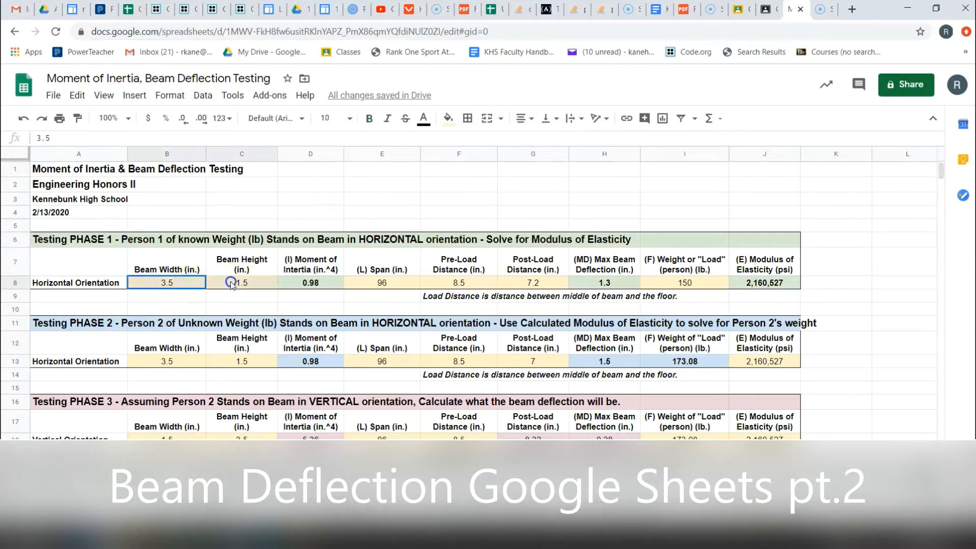
left_click(391, 285)
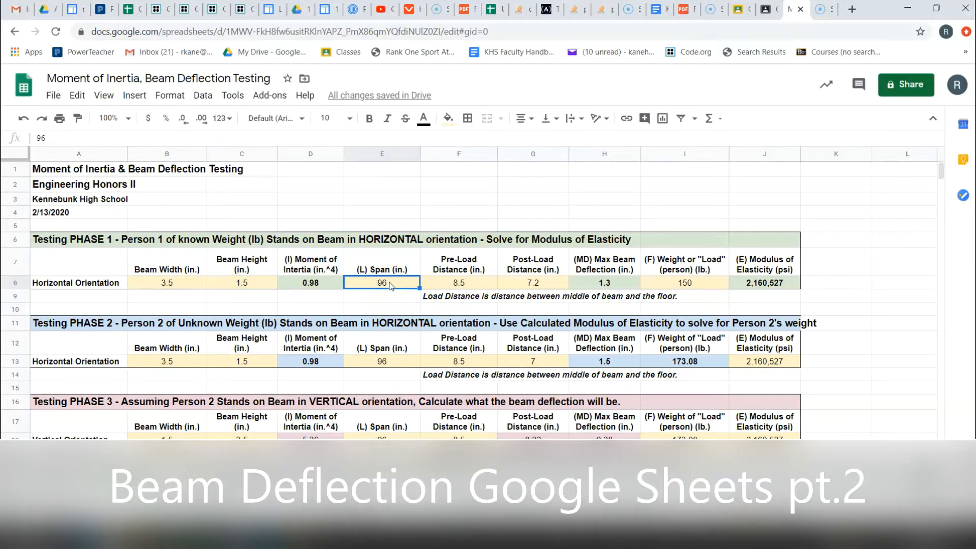
left_click(308, 283)
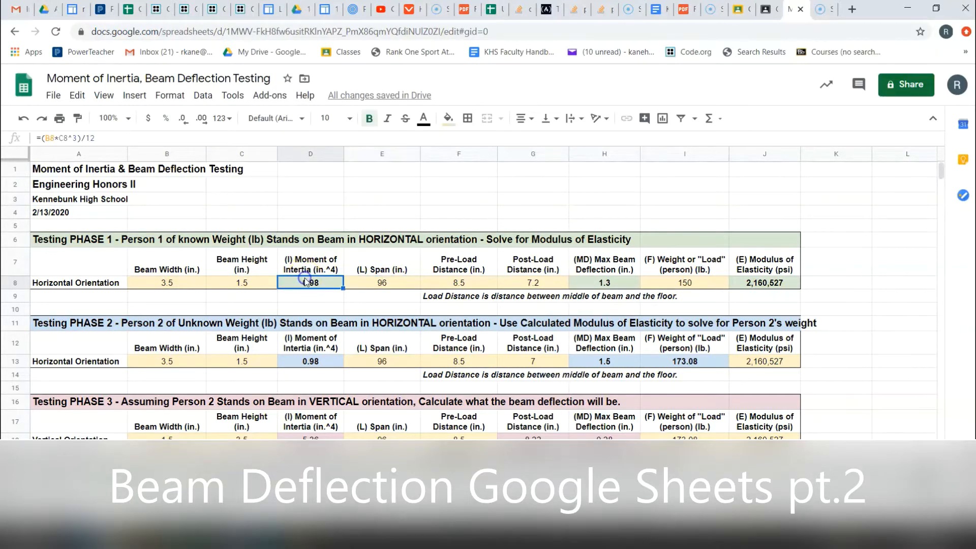
left_click(350, 243)
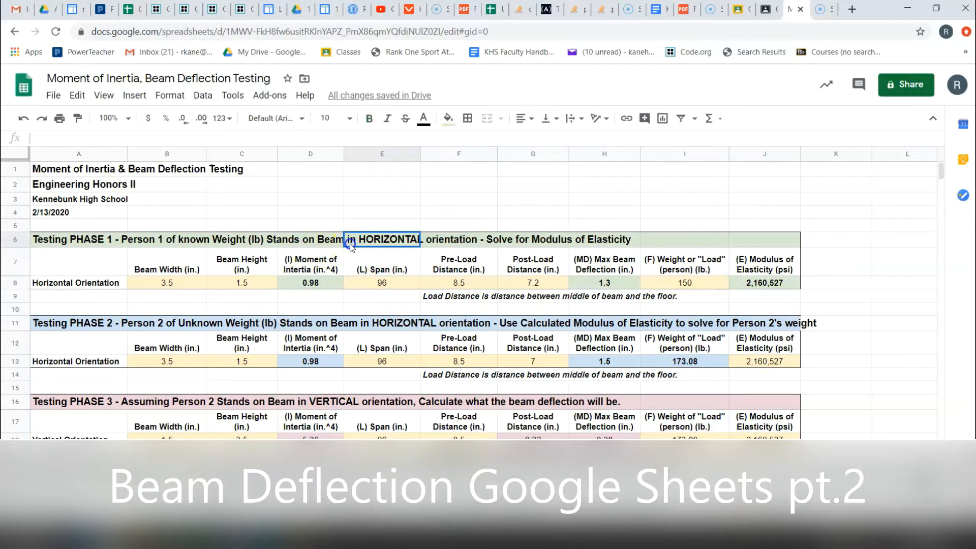
left_click(320, 361)
left_click(350, 323)
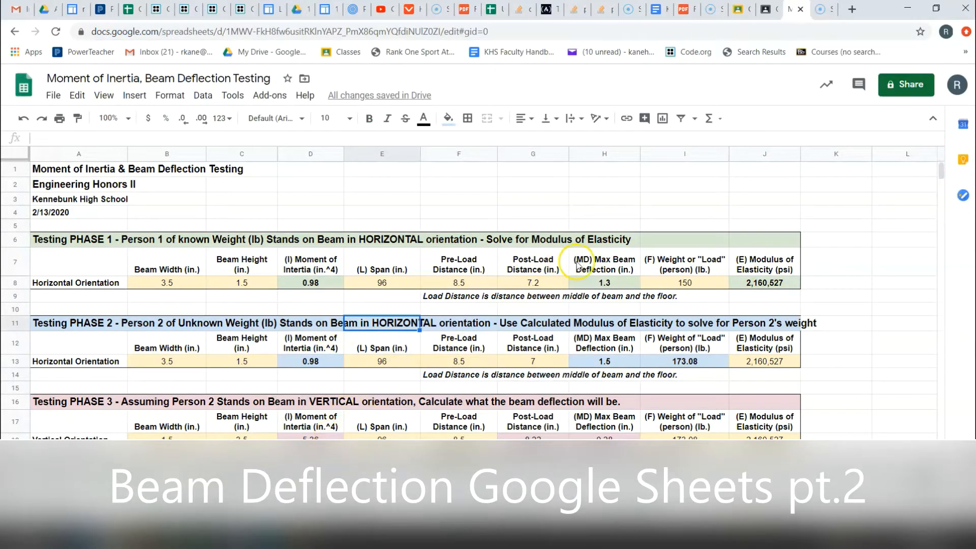
left_click(607, 282)
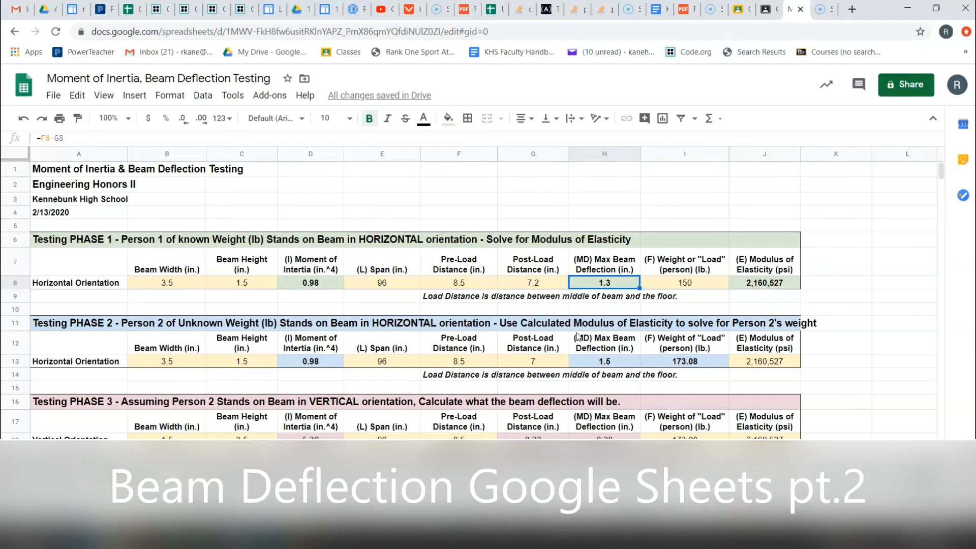
- Clear the Phase 1 moment of inertia cell D8 and enter the formula =B8*C8^3/12 in it
left_click(311, 283)
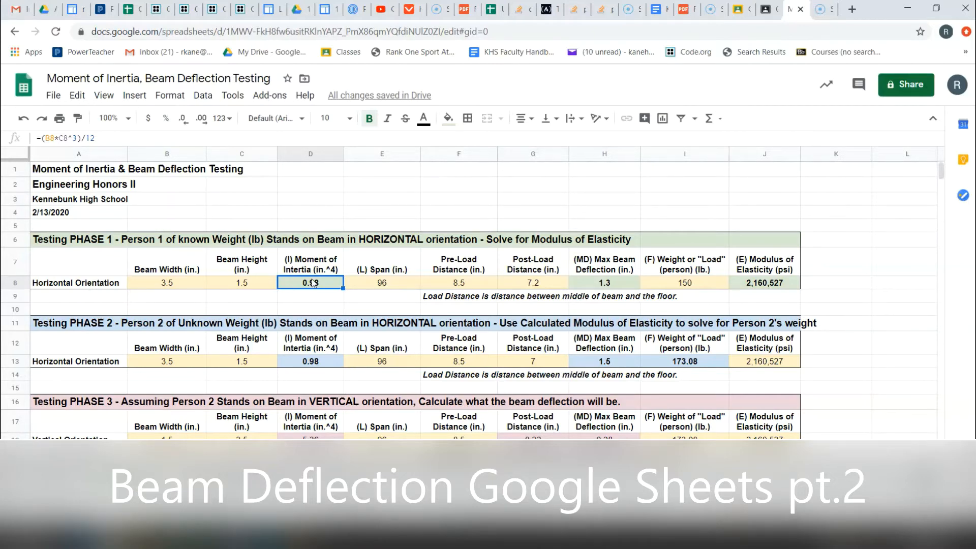
scroll(312, 283, "down", 3)
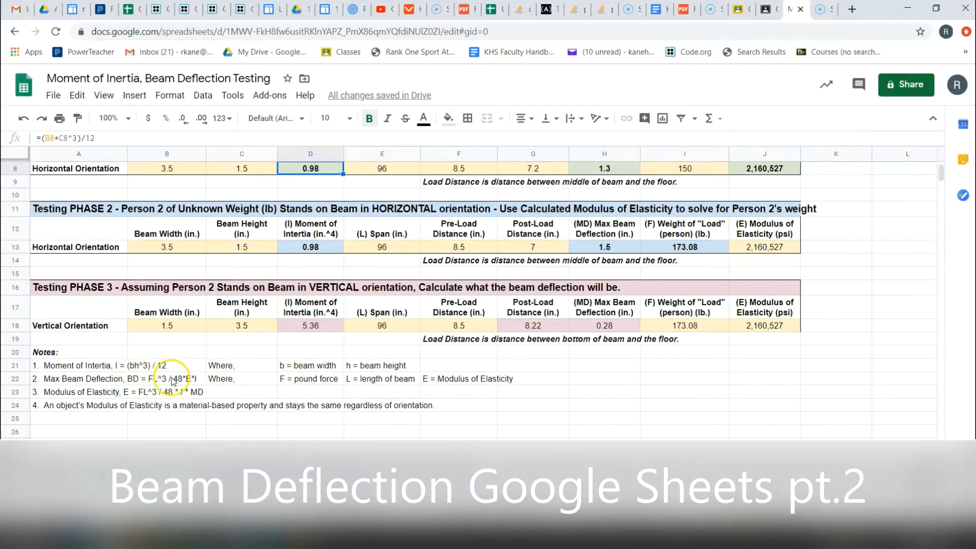
scroll(441, 346, "up", 3)
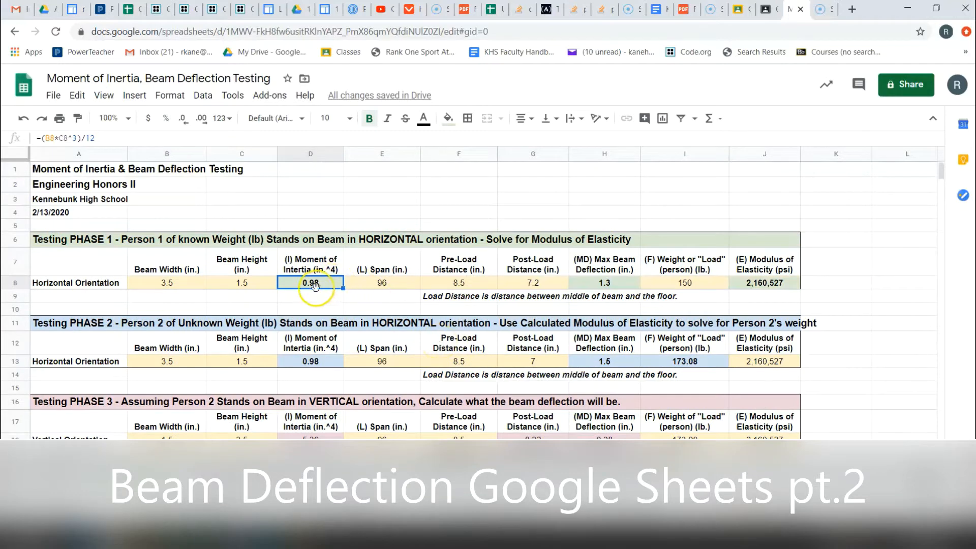
key("Delete")
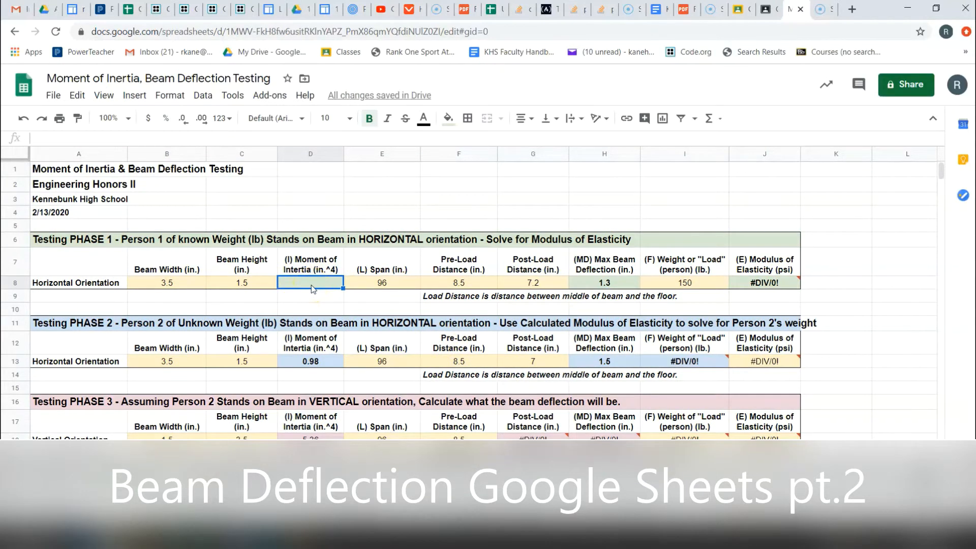
type("=")
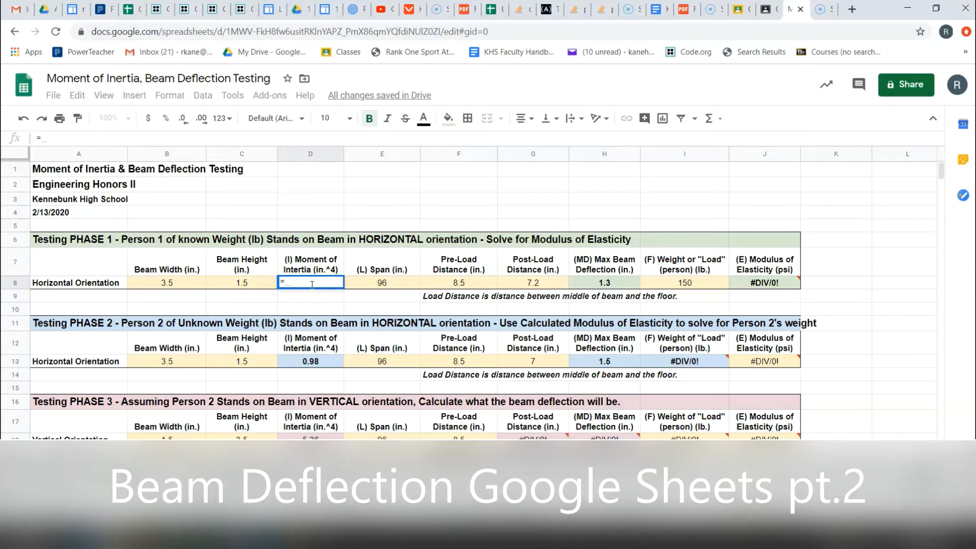
left_click(167, 281)
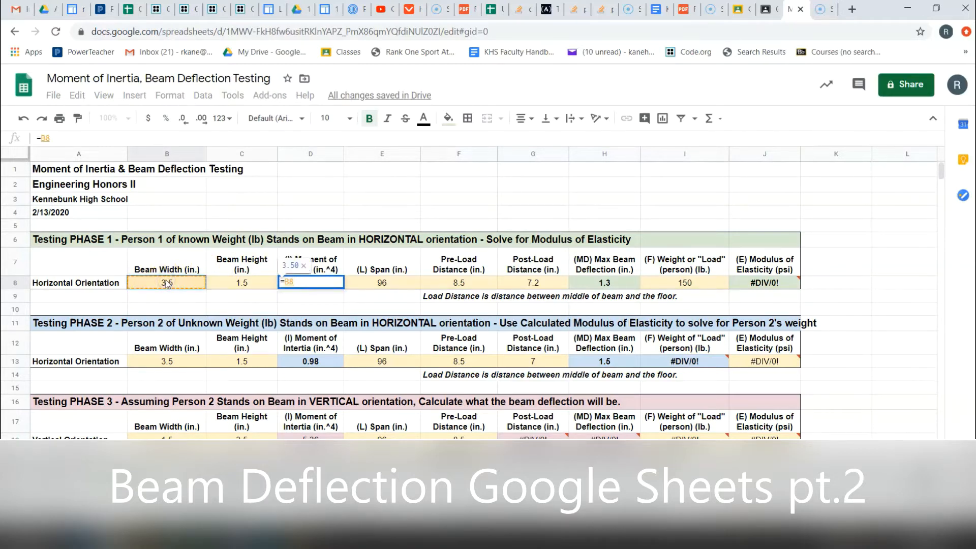
type("*")
left_click(296, 283)
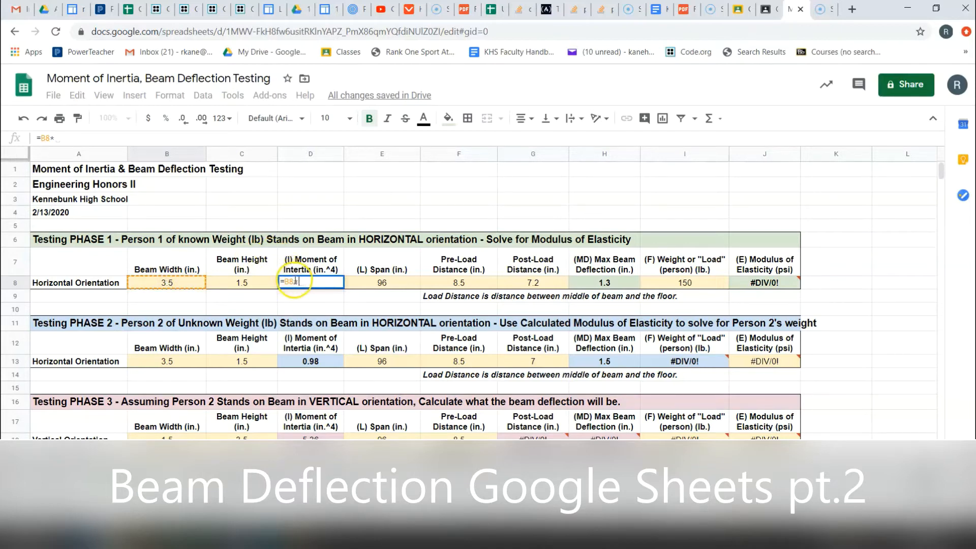
left_click(245, 285)
left_click(245, 286)
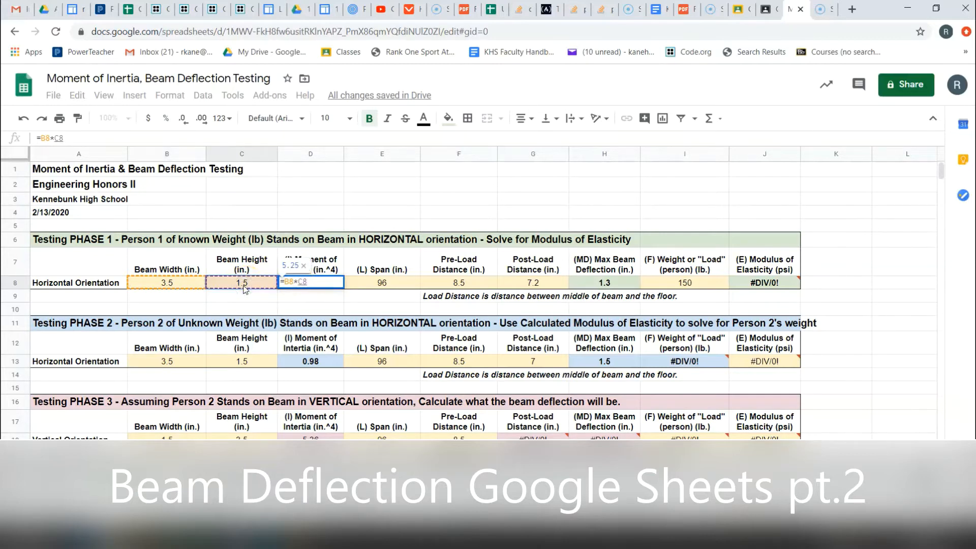
type("^")
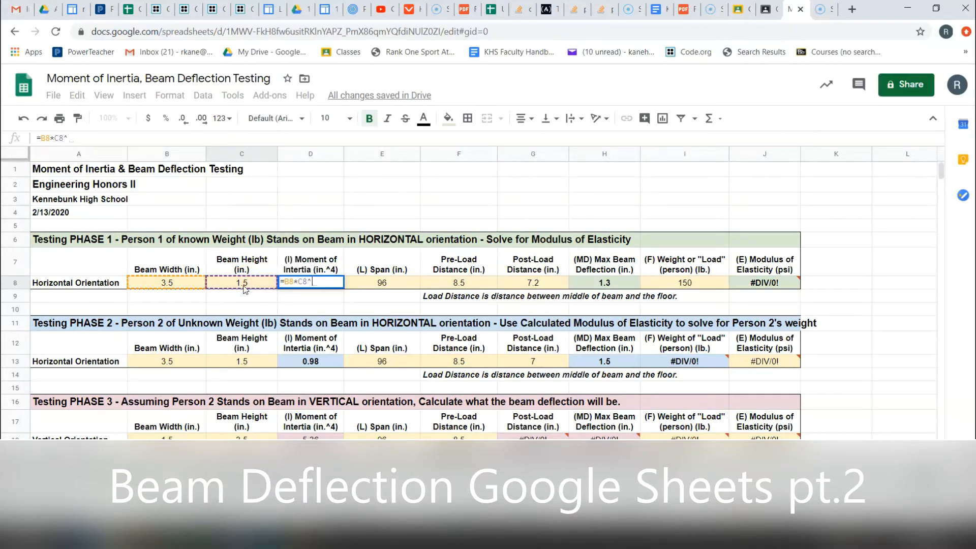
type("3")
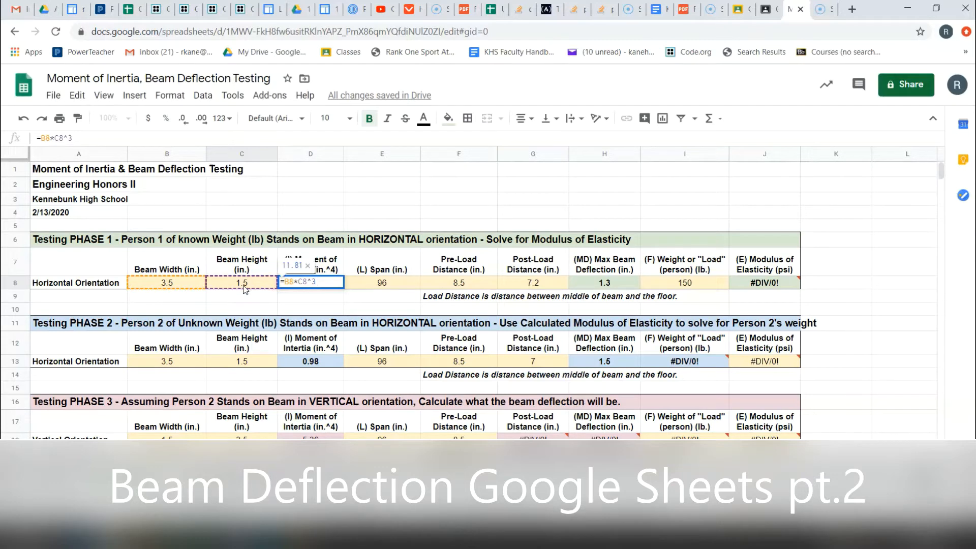
type("/")
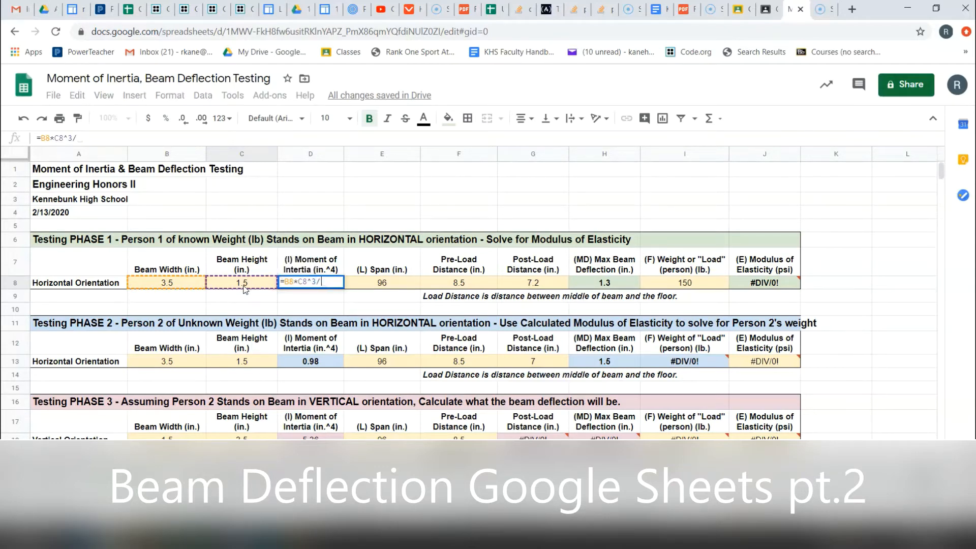
type("12")
key("Return")
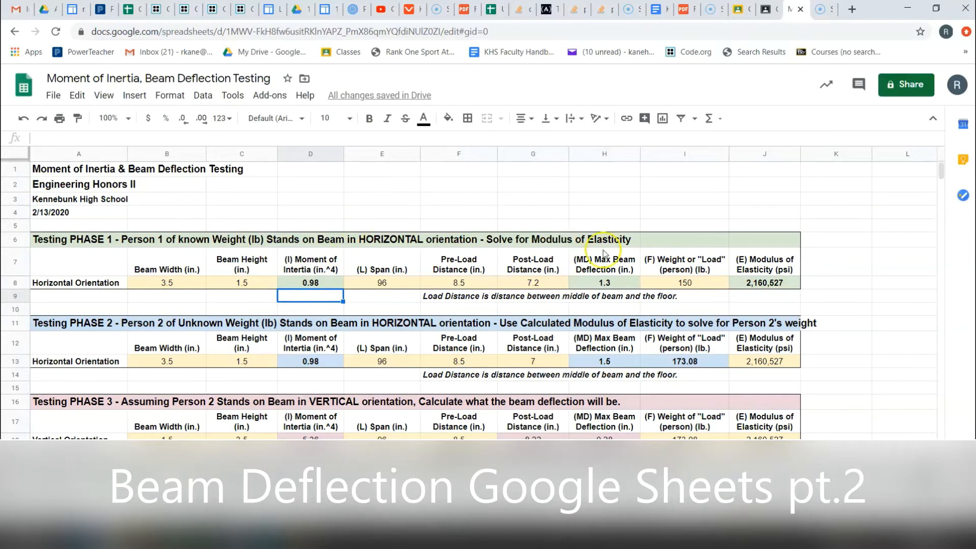
- Enter the Phase 1 max beam deflection formula =F8-G8 in cell H8, subtracting post-load from pre-load distance
left_click(604, 284)
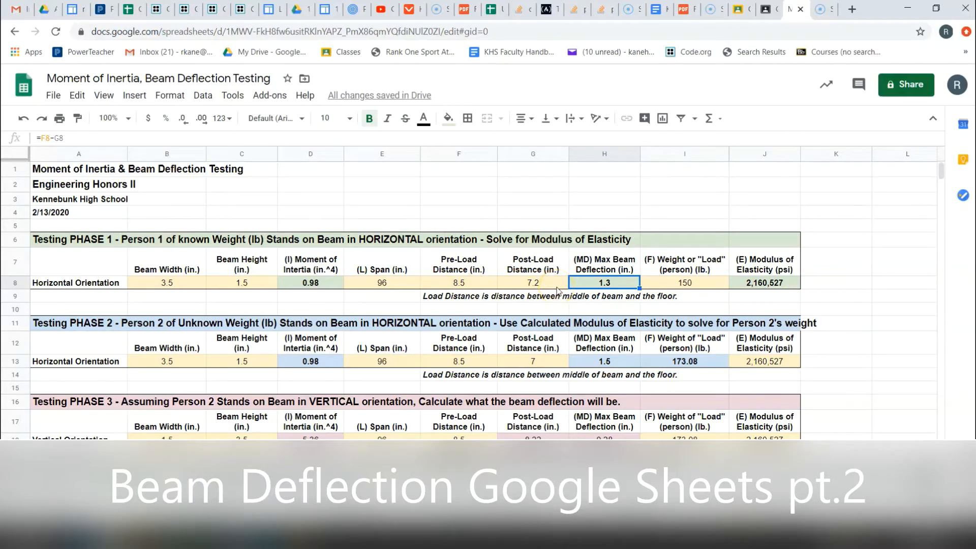
type("=")
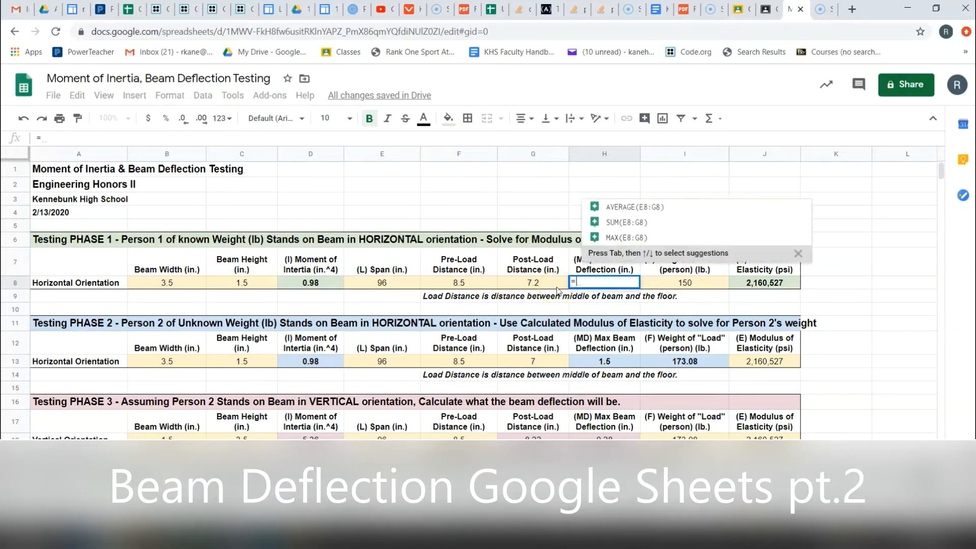
left_click(472, 283)
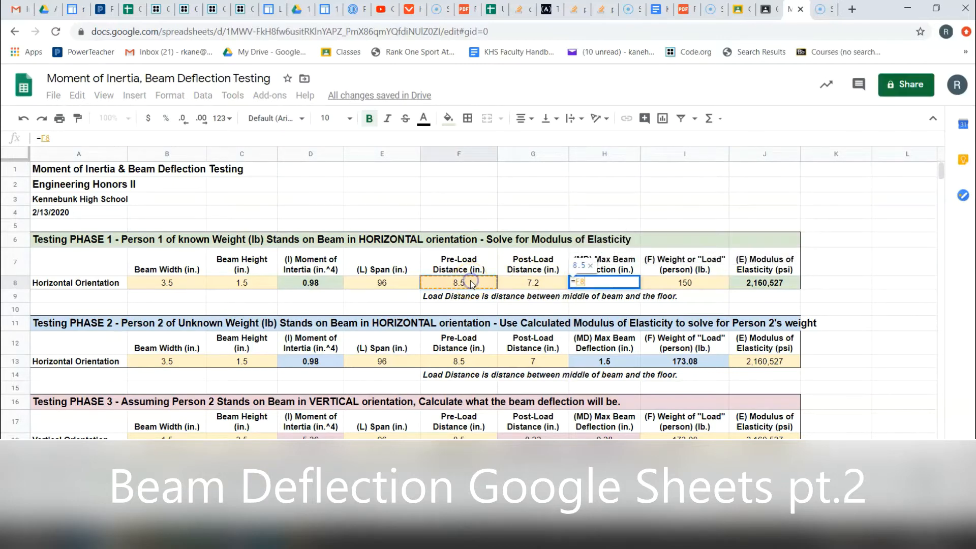
type("-")
left_click(550, 284)
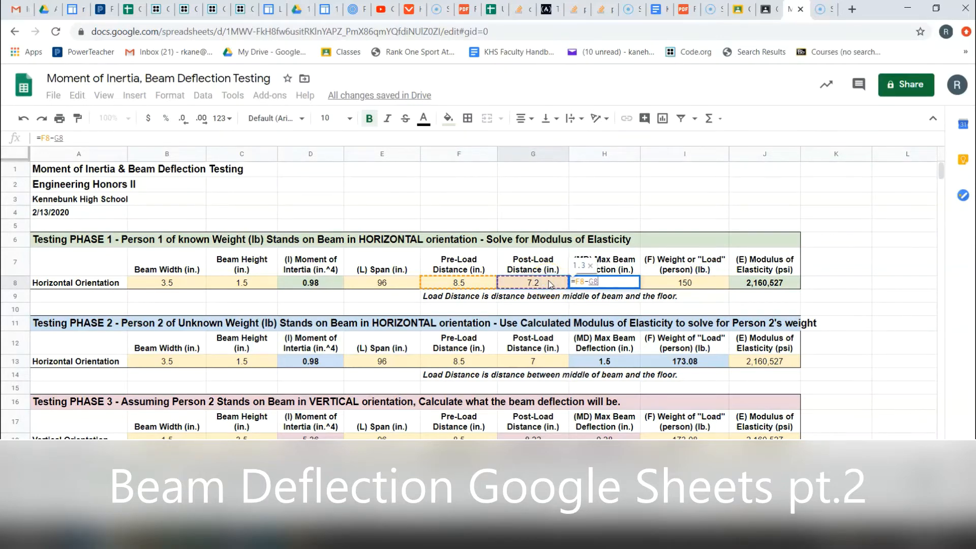
key("Return")
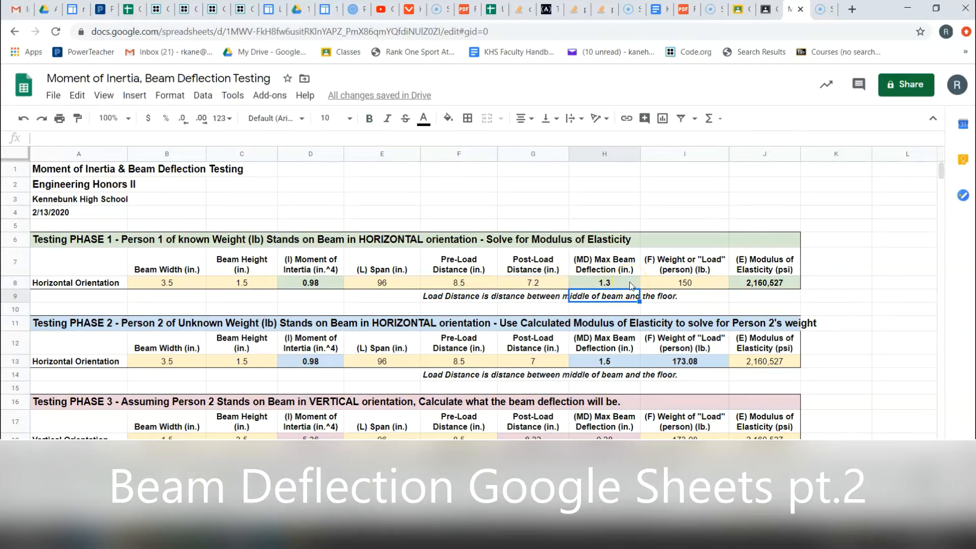
- Check the modulus of elasticity formula in the Notes, then clear the Phase 1 modulus of elasticity cell J8
left_click(766, 283)
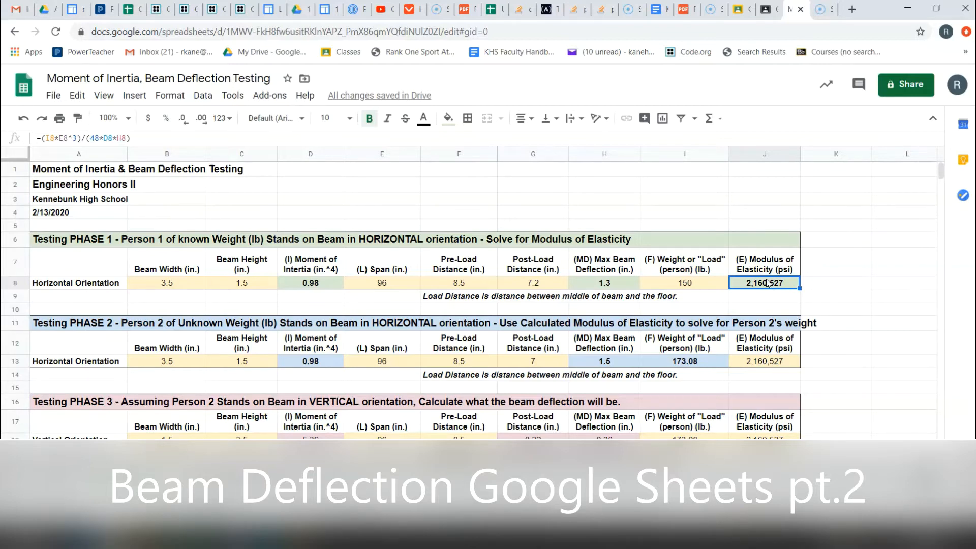
scroll(767, 284, "down", 2)
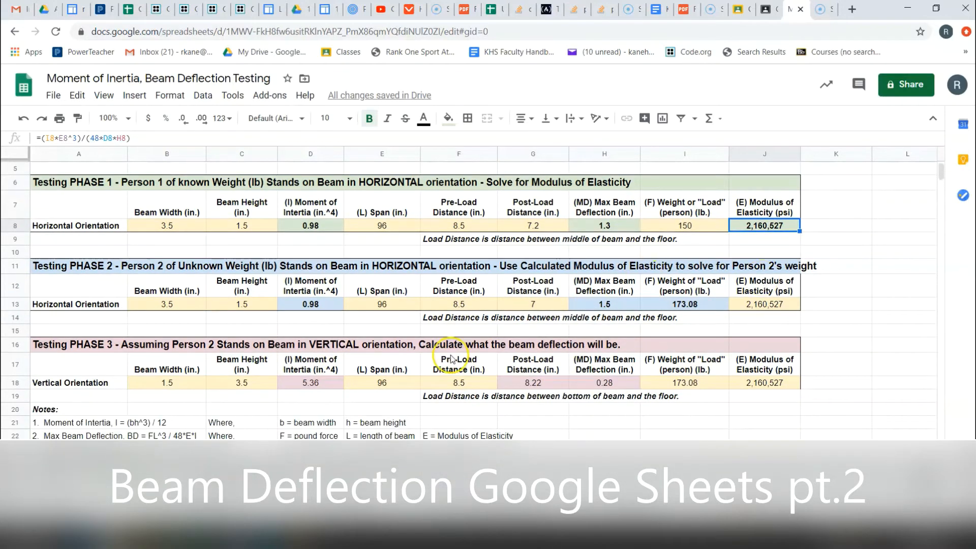
scroll(127, 430, "down", 1)
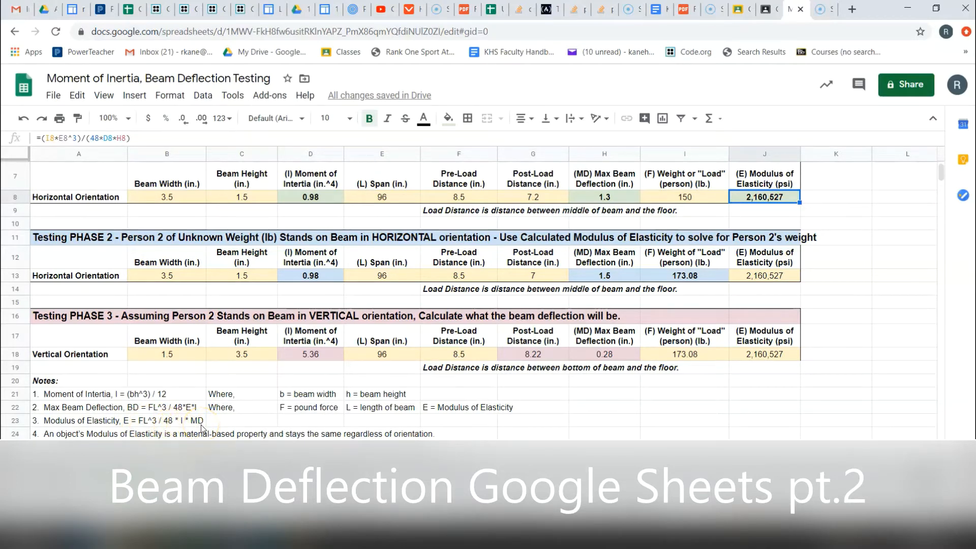
scroll(202, 429, "up", 2)
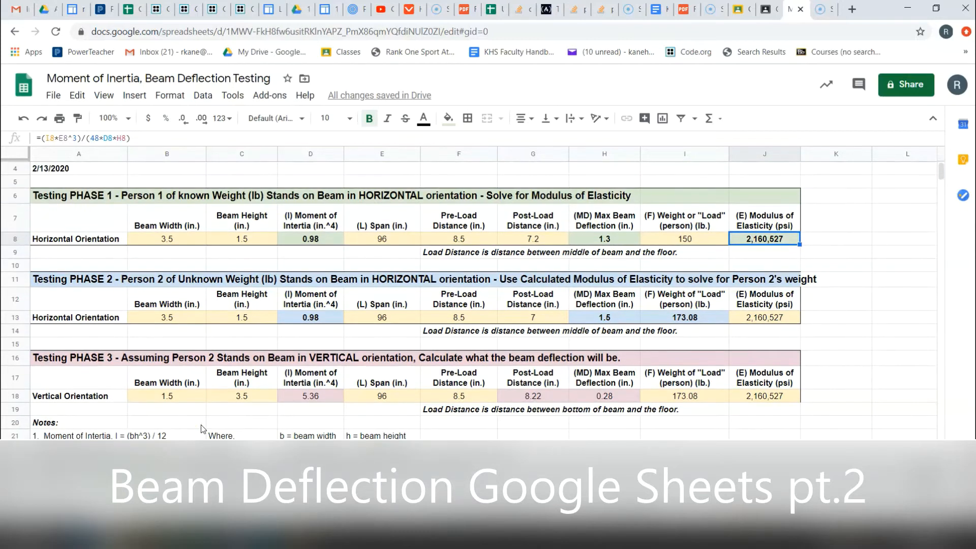
scroll(202, 428, "down", 1)
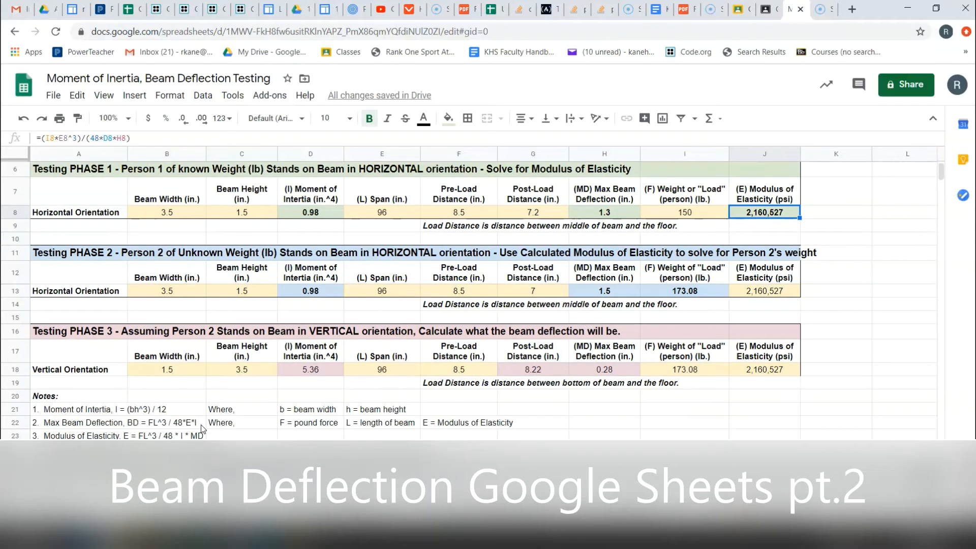
scroll(200, 425, "up", 3)
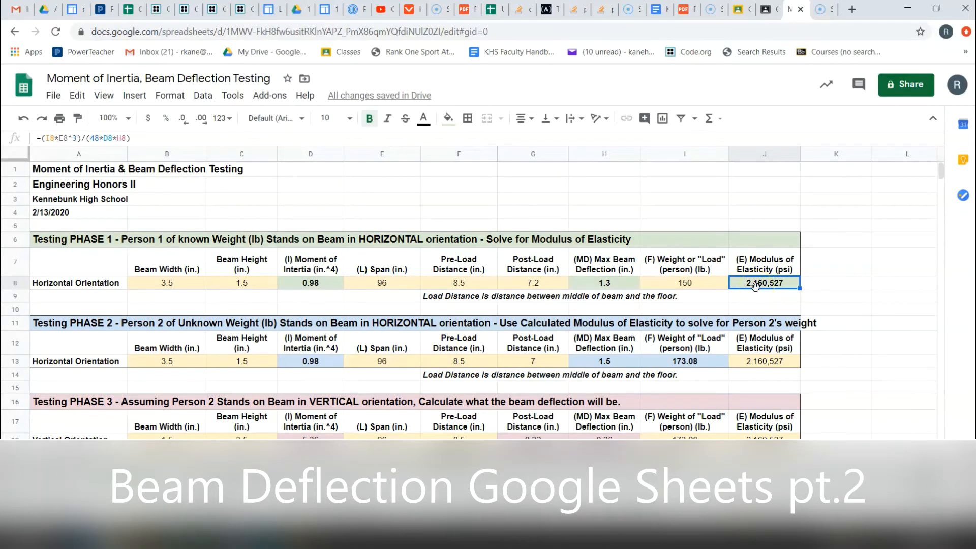
key("Delete")
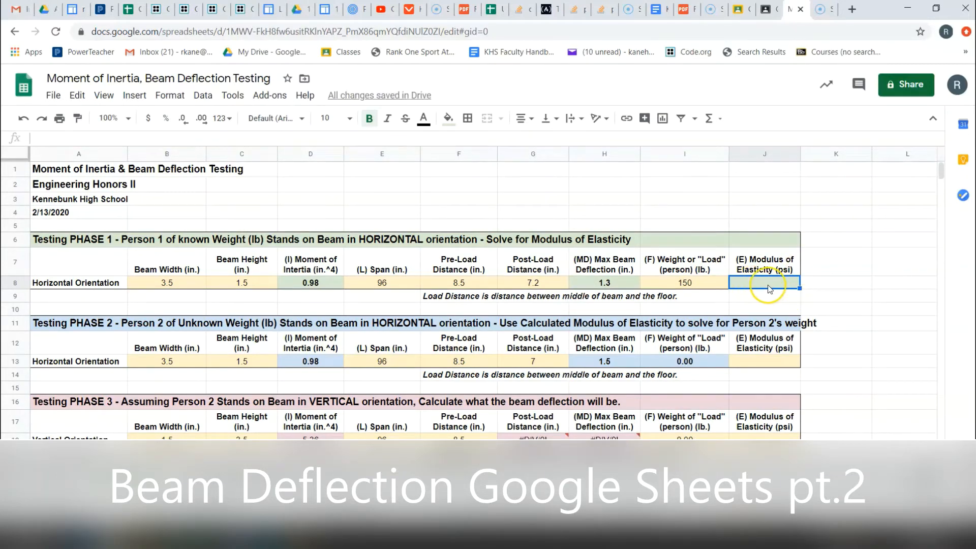
- Start the Phase 1 modulus of elasticity formula in J8 with the load times span cubed numerator, =(I8*E8^3
type("=")
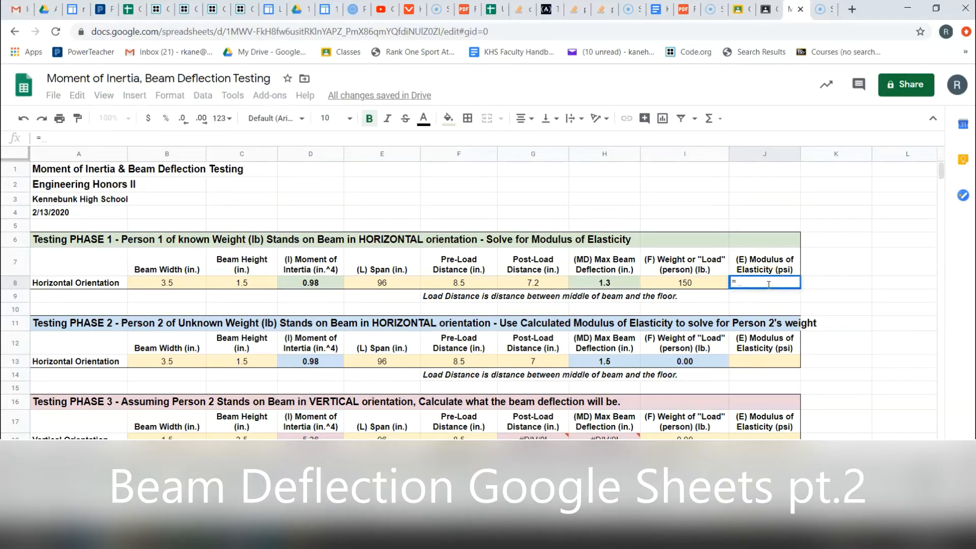
type("(")
scroll(682, 283, "down", 3)
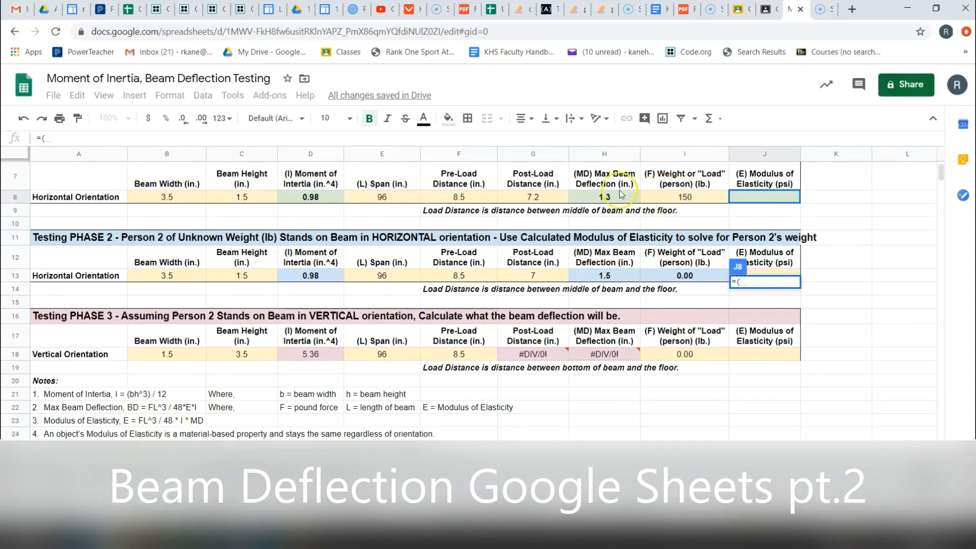
scroll(609, 194, "up", 3)
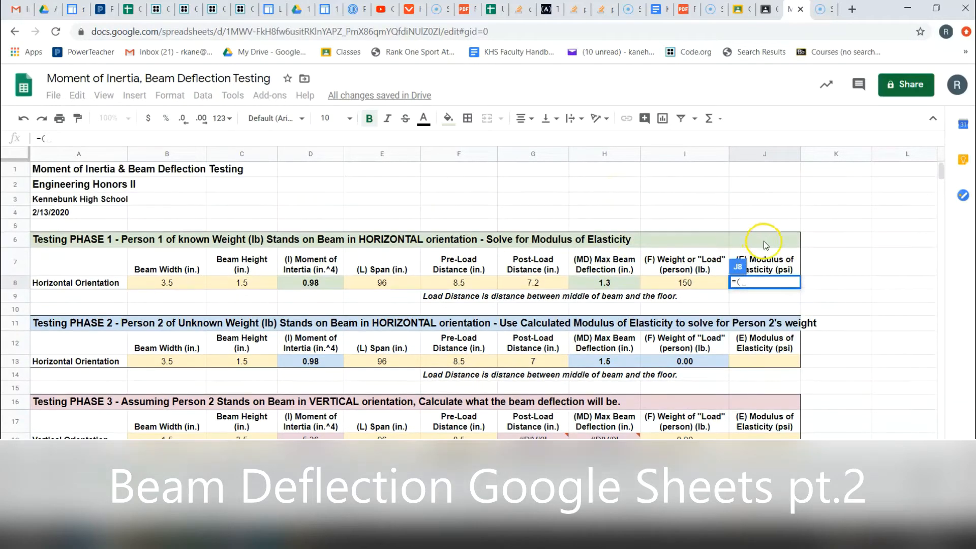
left_click(699, 285)
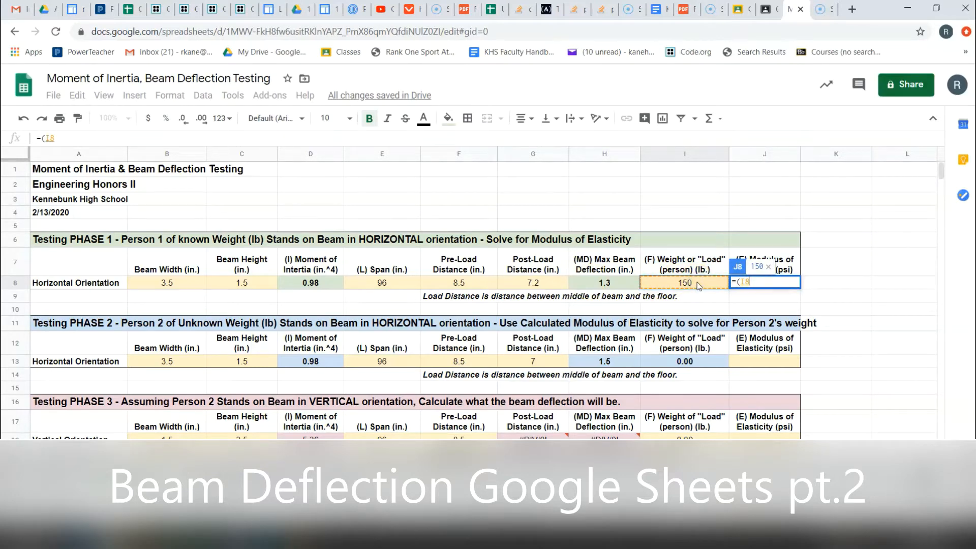
type("*")
scroll(238, 410, "down", 2)
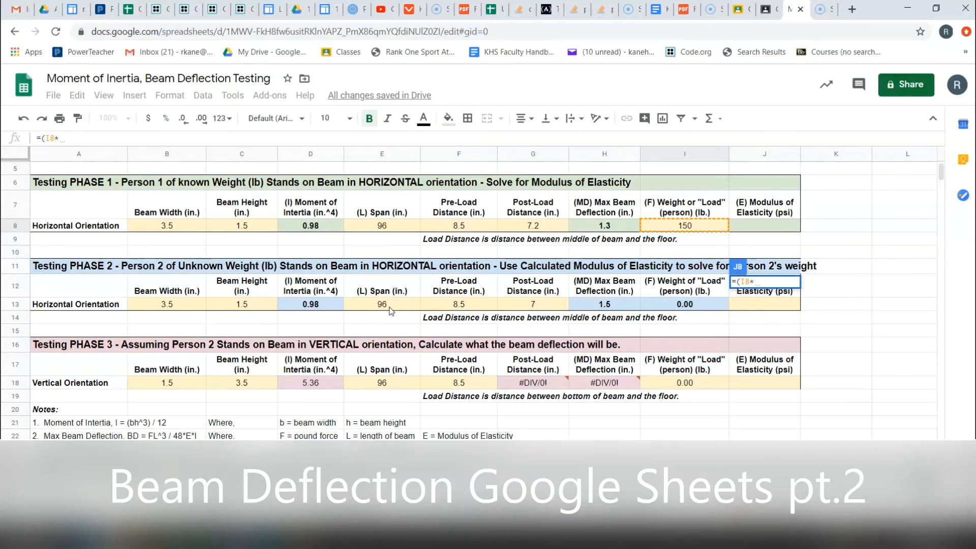
scroll(390, 228, "up", 2)
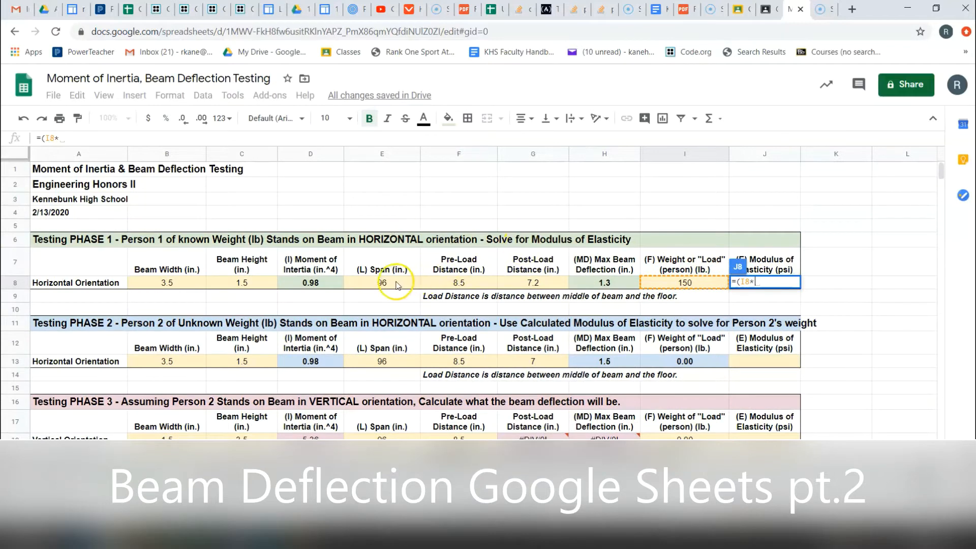
left_click(378, 284)
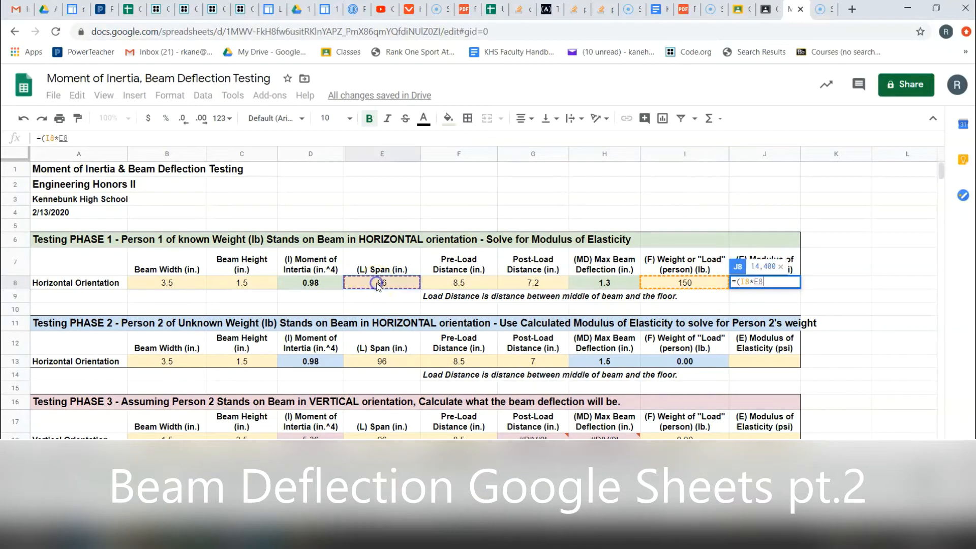
type("^")
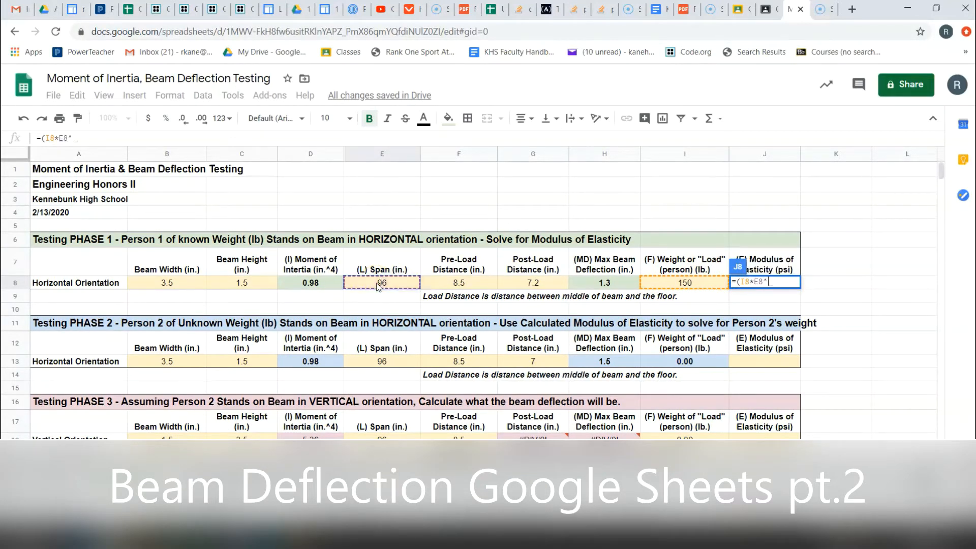
type("3")
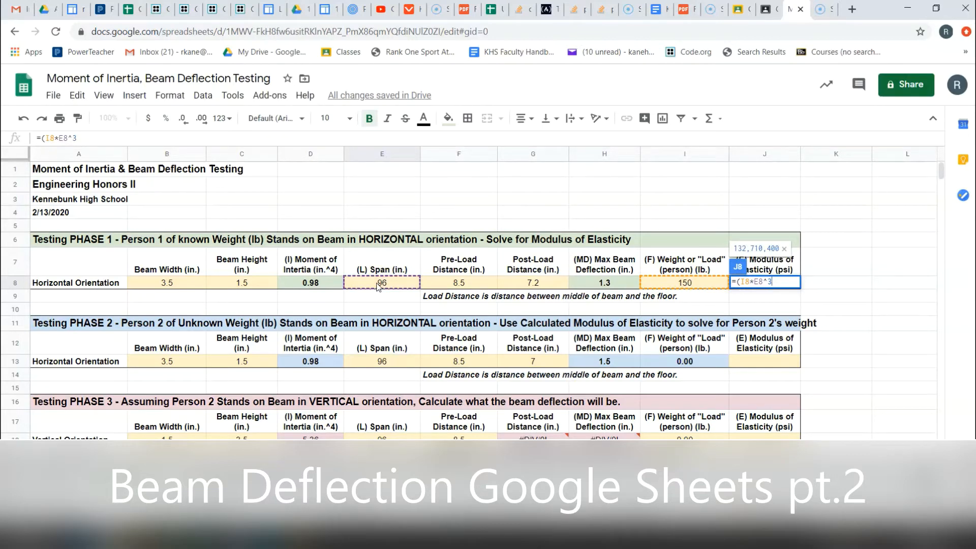
- Complete the J8 formula by dividing by 48 times moment of inertia and max deflection, giving =(I8*E8^3)/(48*D8*H8)
type(")/(48")
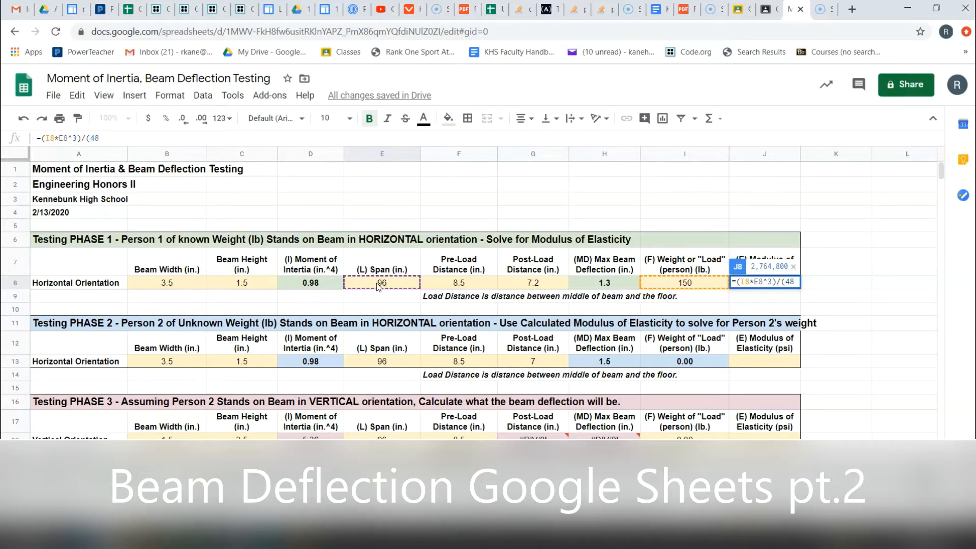
type("*")
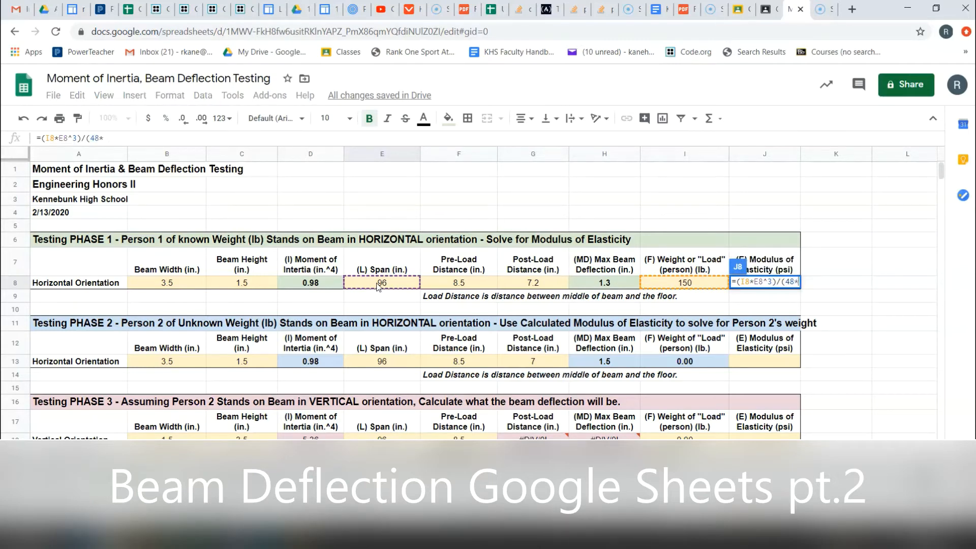
left_click(315, 285)
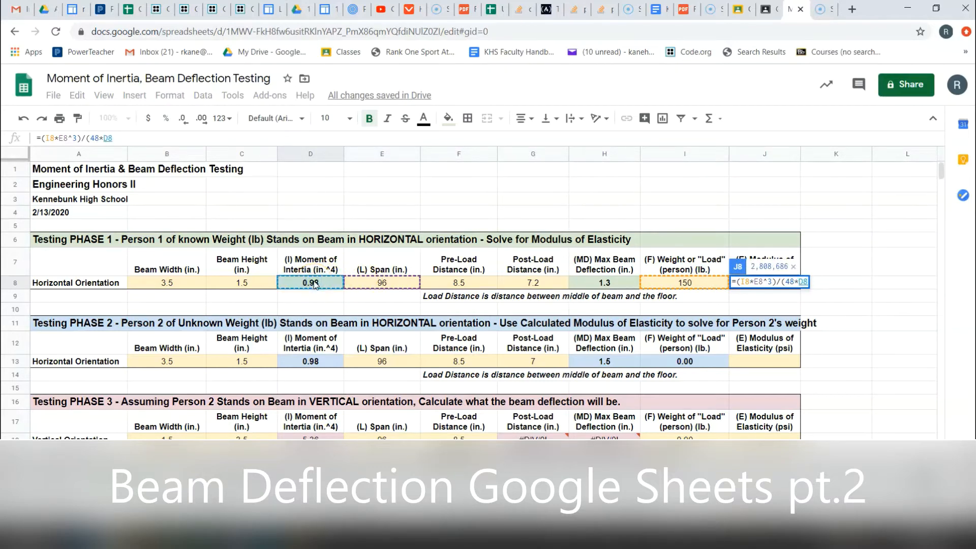
type("*")
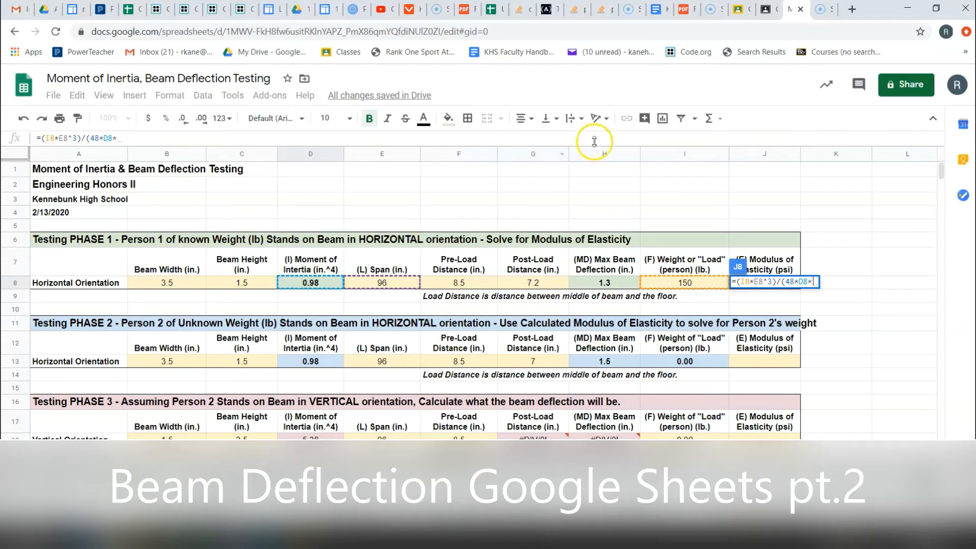
left_click(602, 283)
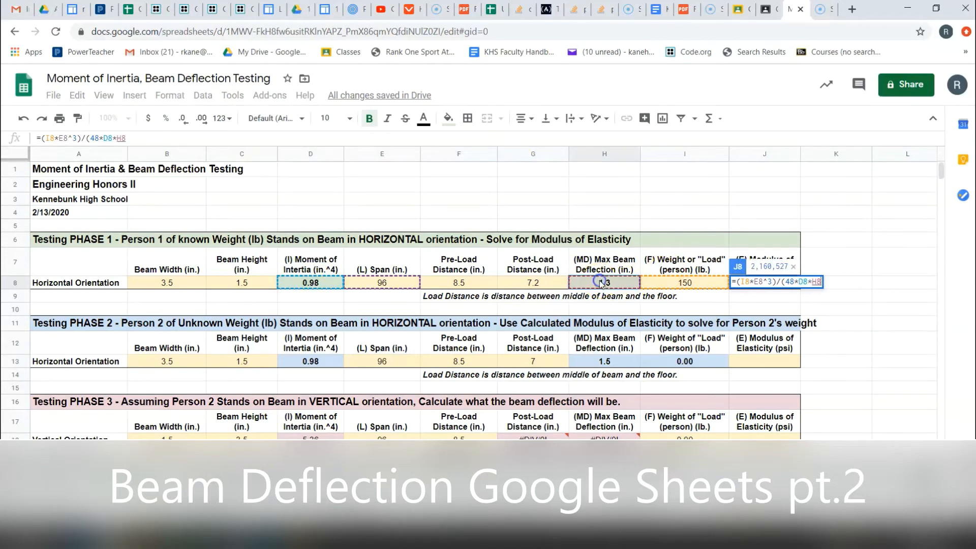
type(")")
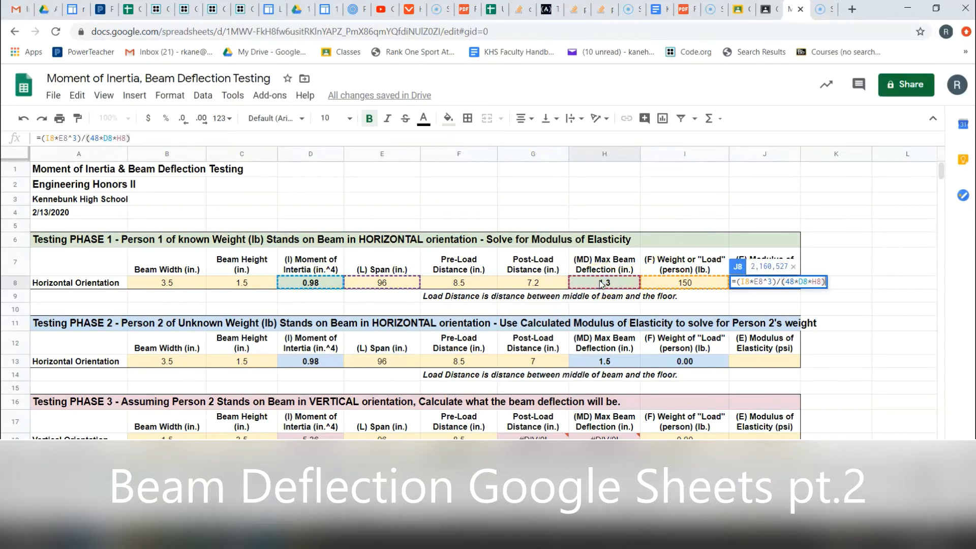
key("Return")
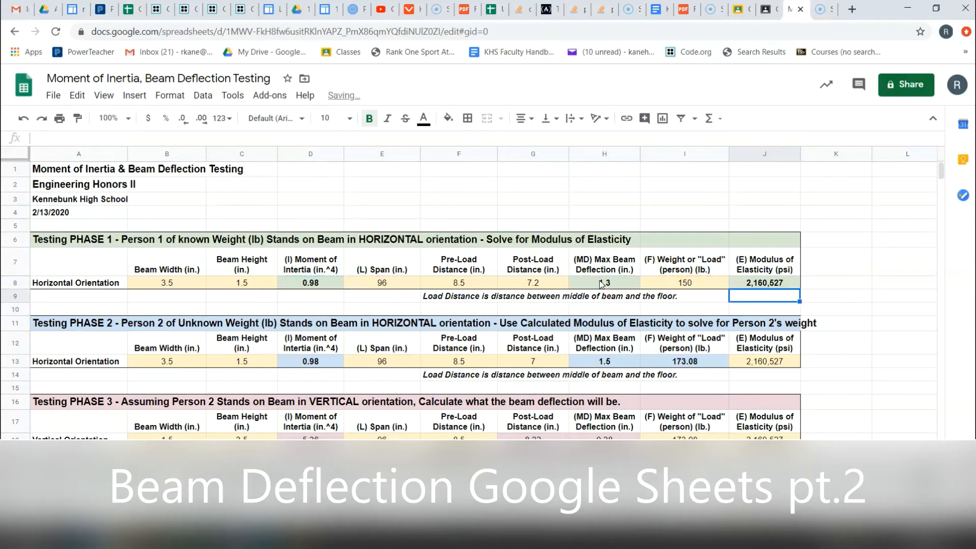
left_click(768, 285)
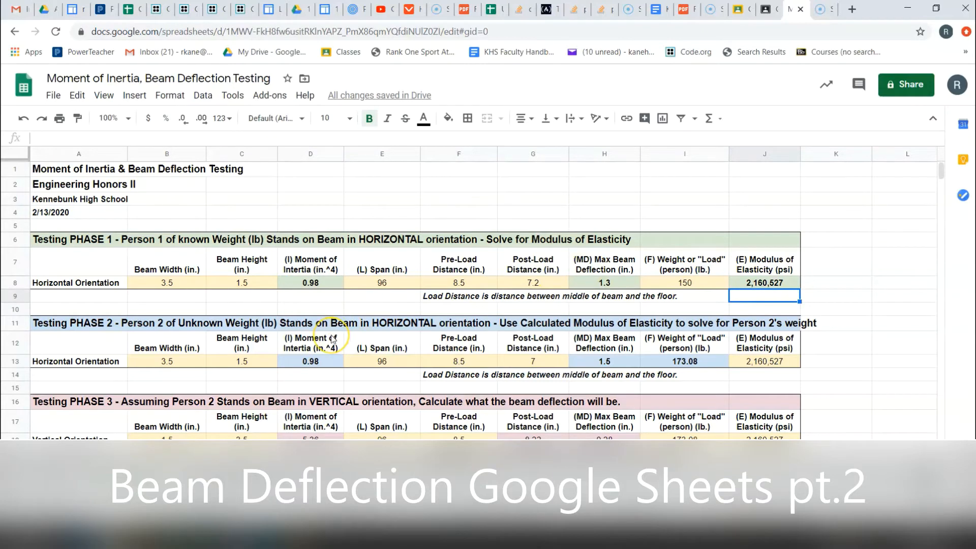
- Clear the Phase 2 modulus of elasticity cell J13 and link it to the Phase 1 result with =J8
scroll(331, 336, "down", 1)
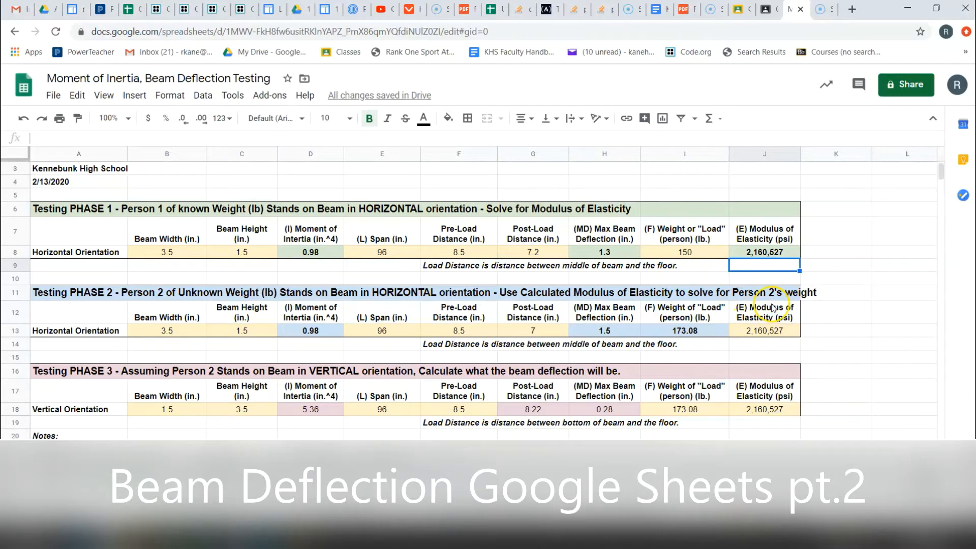
scroll(357, 435, "down", 3)
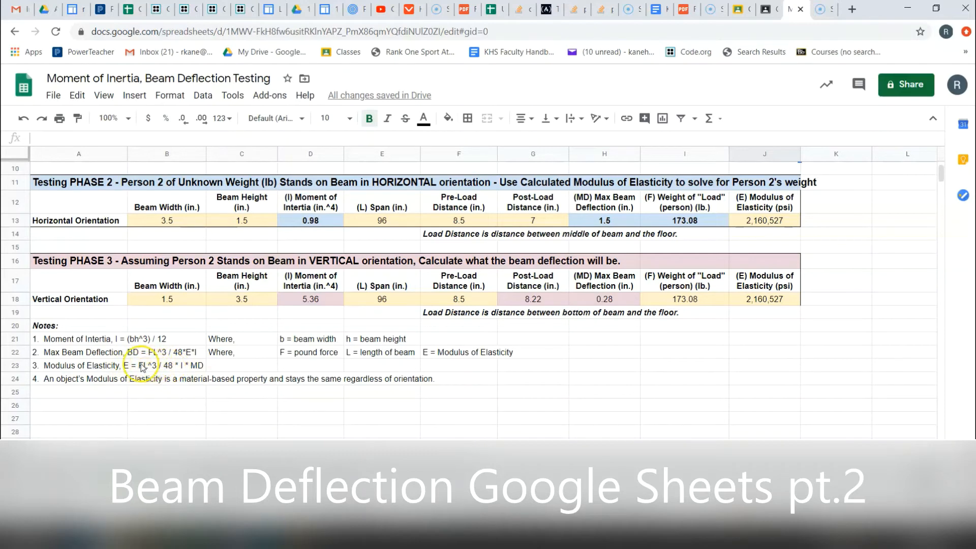
scroll(768, 273, "up", 3)
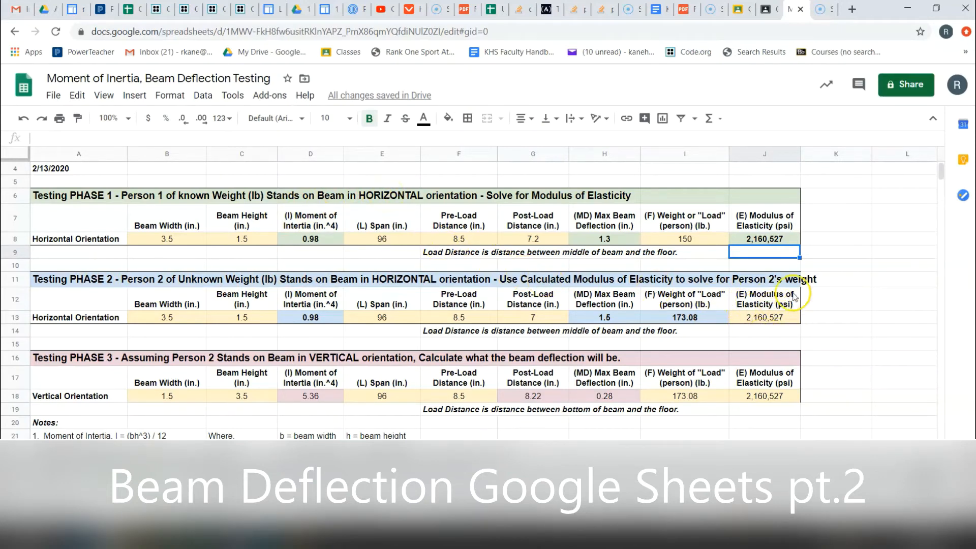
left_click(775, 324)
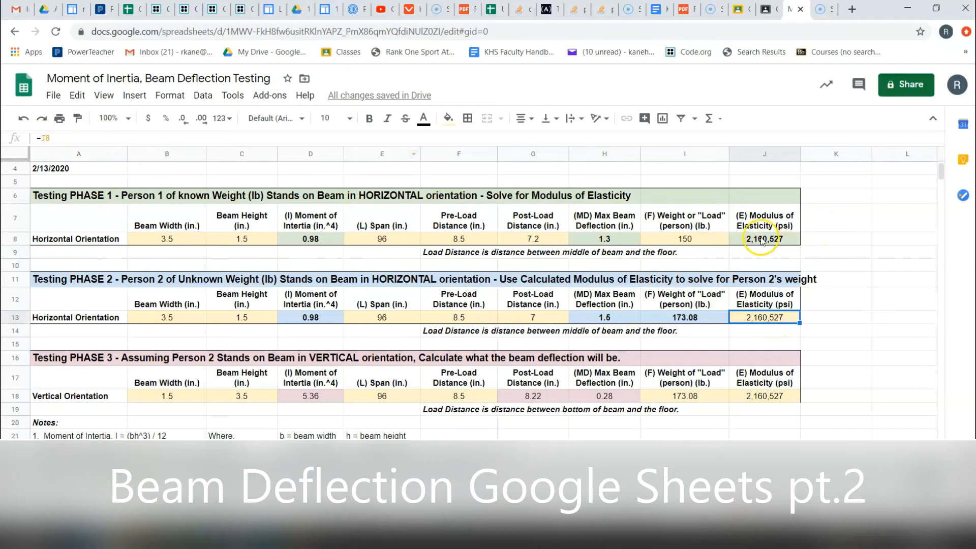
key("Delete")
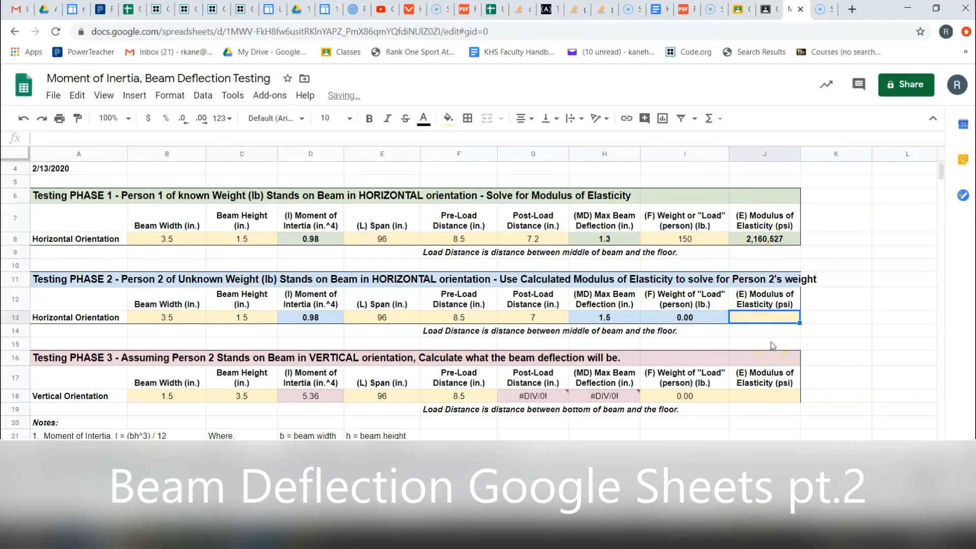
type("=")
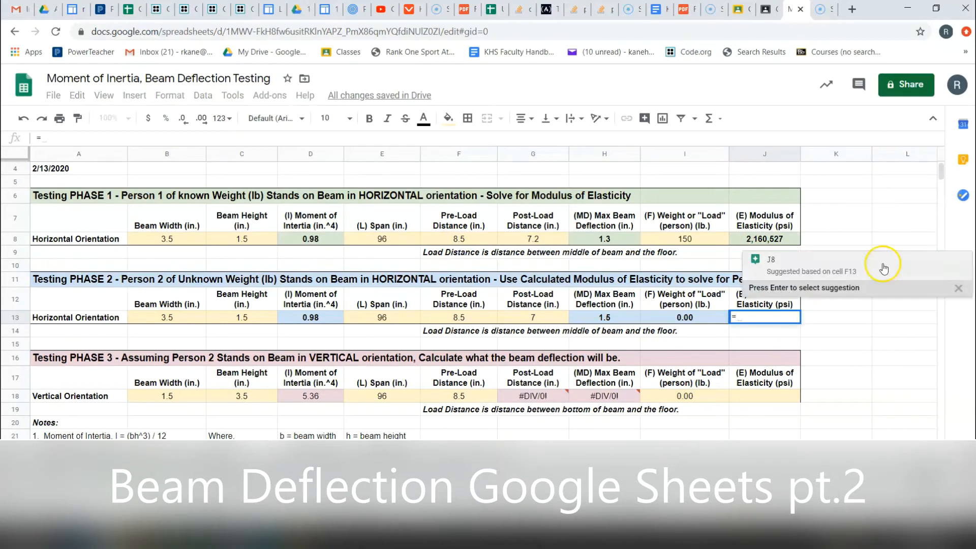
left_click(758, 245)
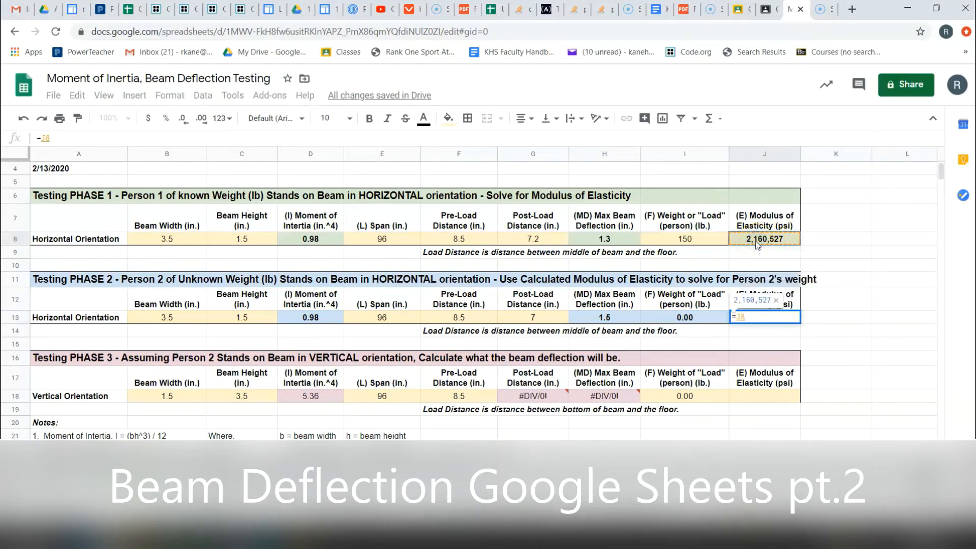
key("Return")
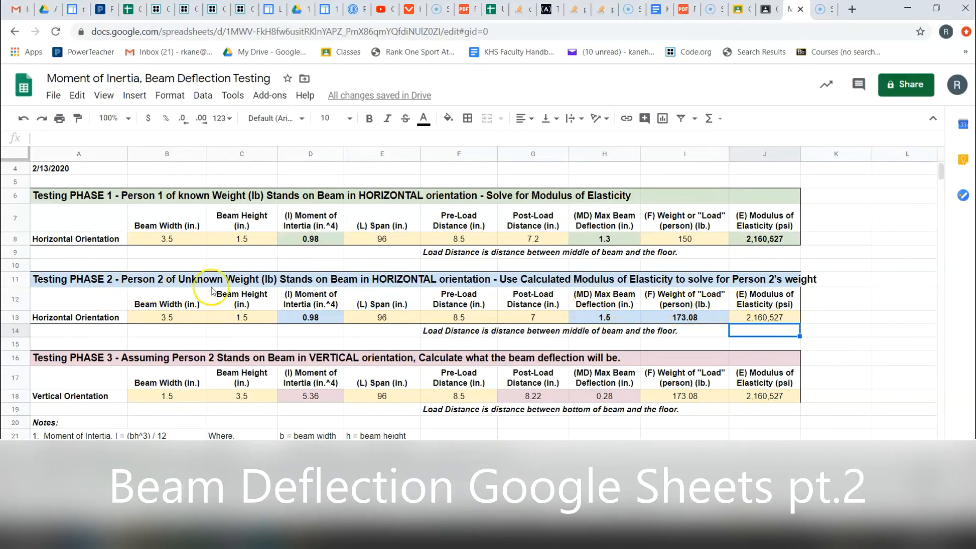
- Inspect the formulas in Phase 2's modulus of elasticity and weight cells and in Phase 3's weight cell
left_click(755, 318)
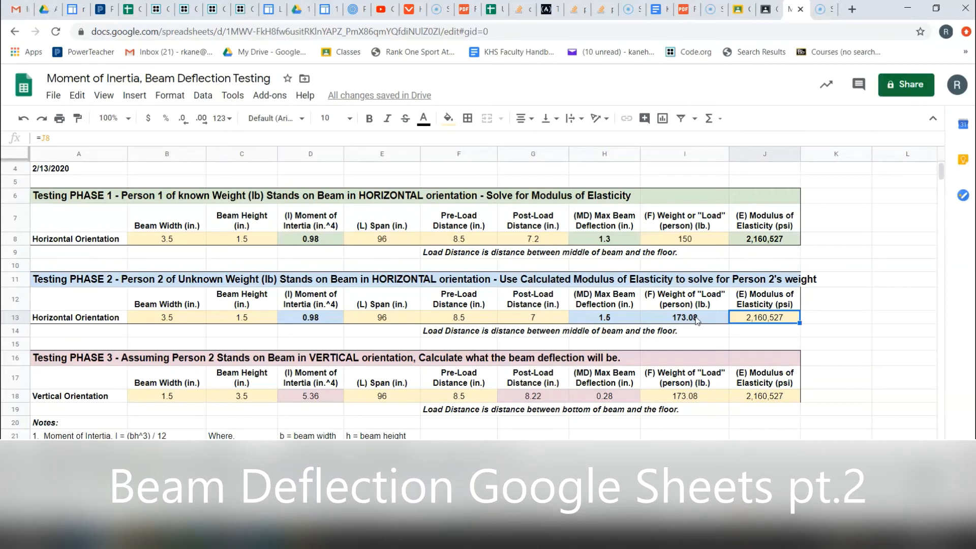
left_click(672, 320)
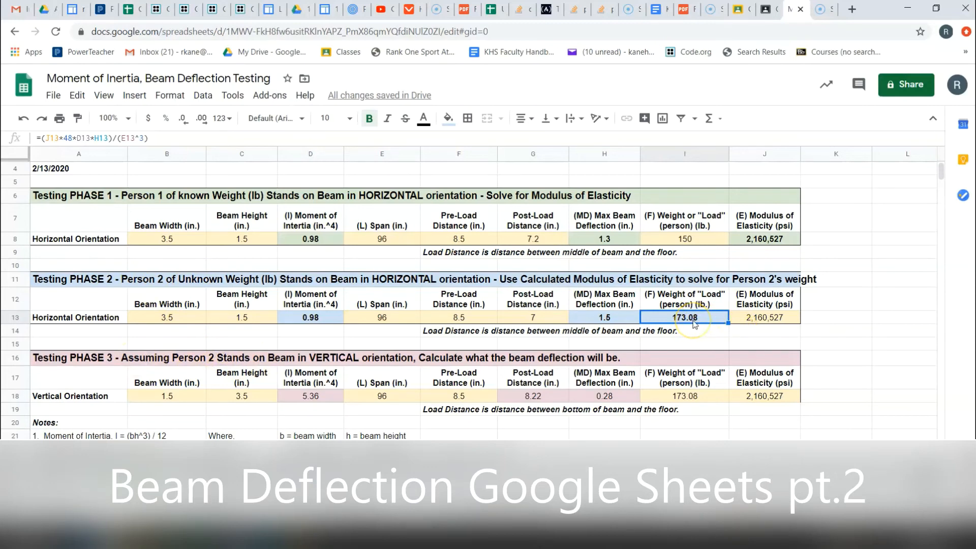
left_click(691, 396)
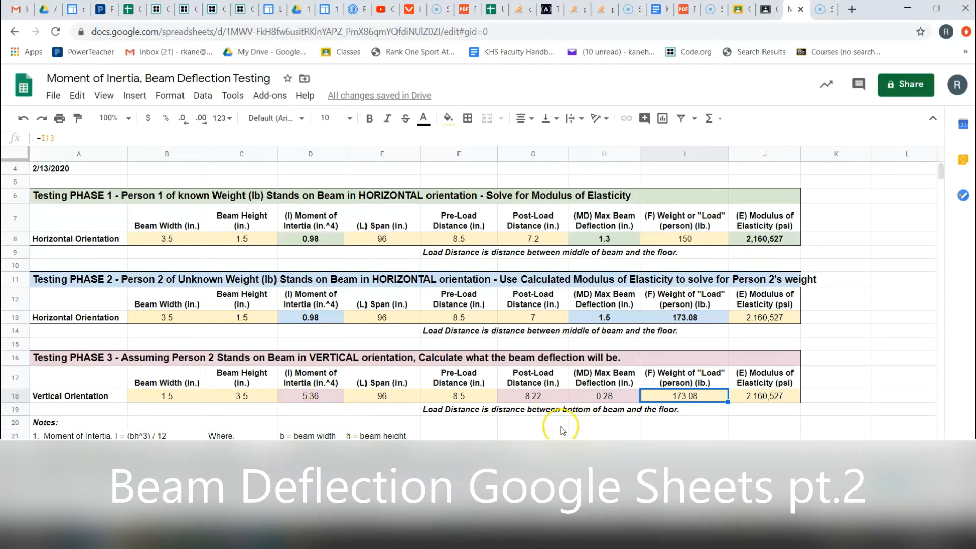
- Inspect the formula in Phase 3's post-load distance cell, G18
left_click(557, 396)
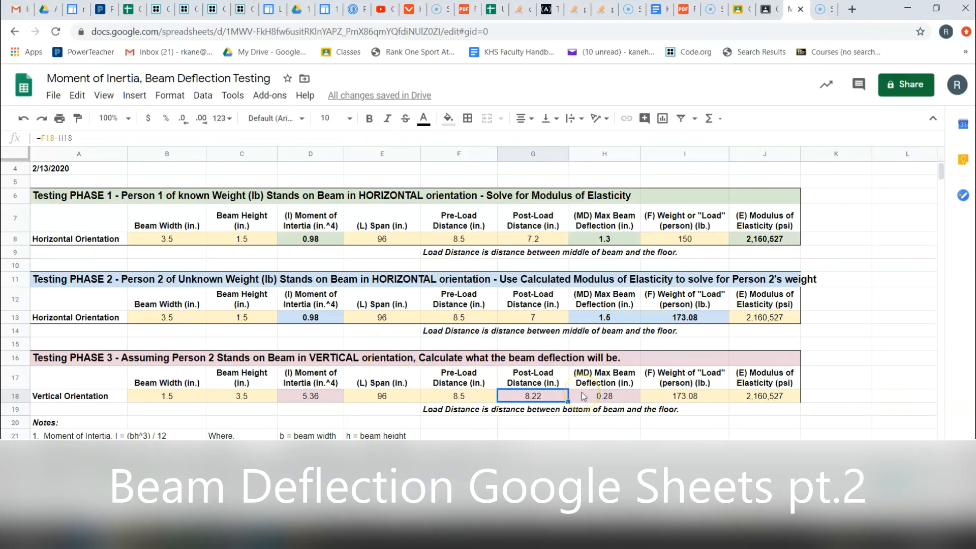
left_click(504, 432)
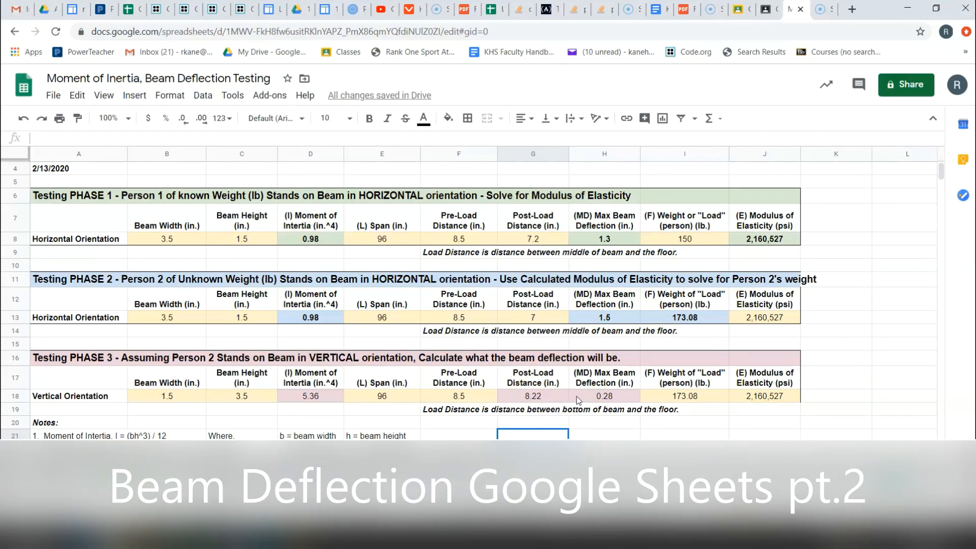
- Review the beam chart assignment's instructions, table and Beam Deflection vs. Moment of Inertia graph on the other sheet, and return to the testing phases sheet
left_click(173, 512)
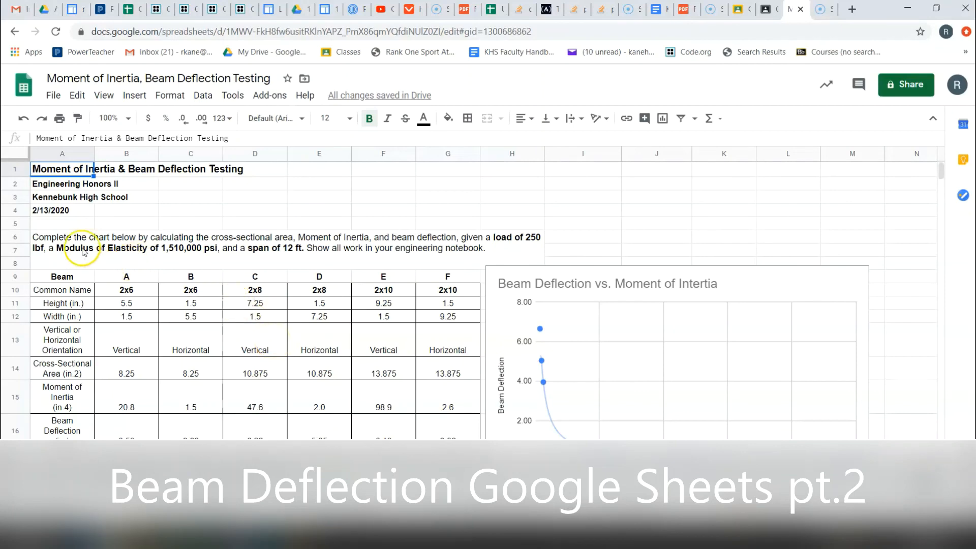
left_click(64, 245)
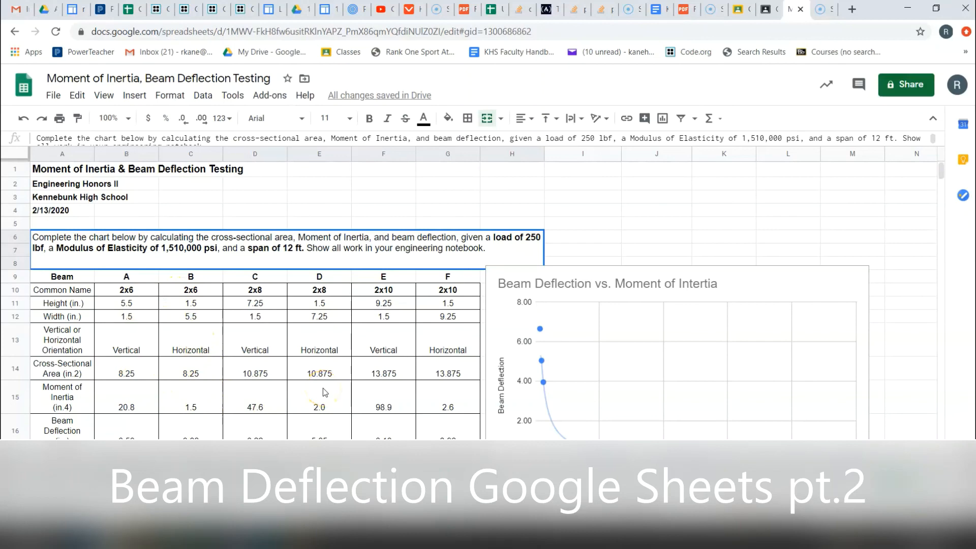
scroll(651, 397, "down", 1)
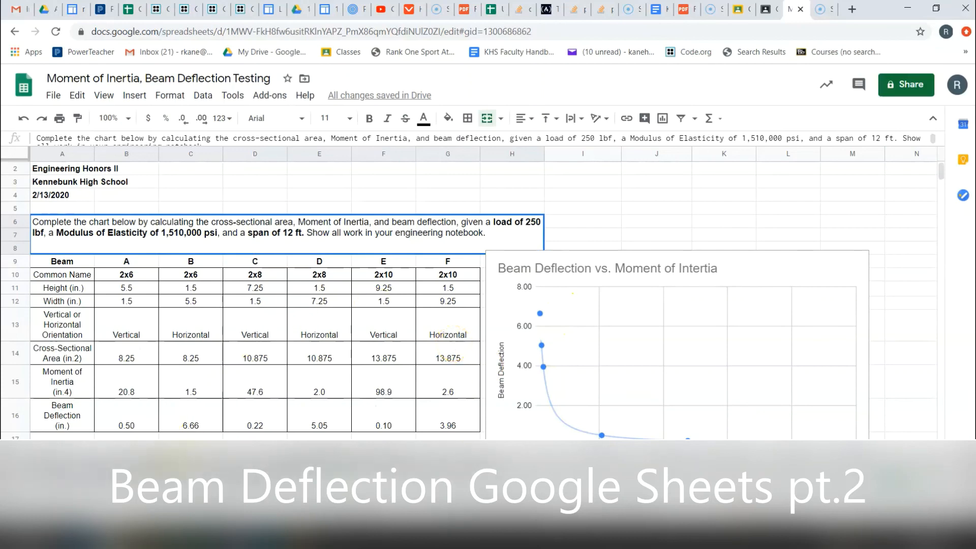
left_click(163, 512)
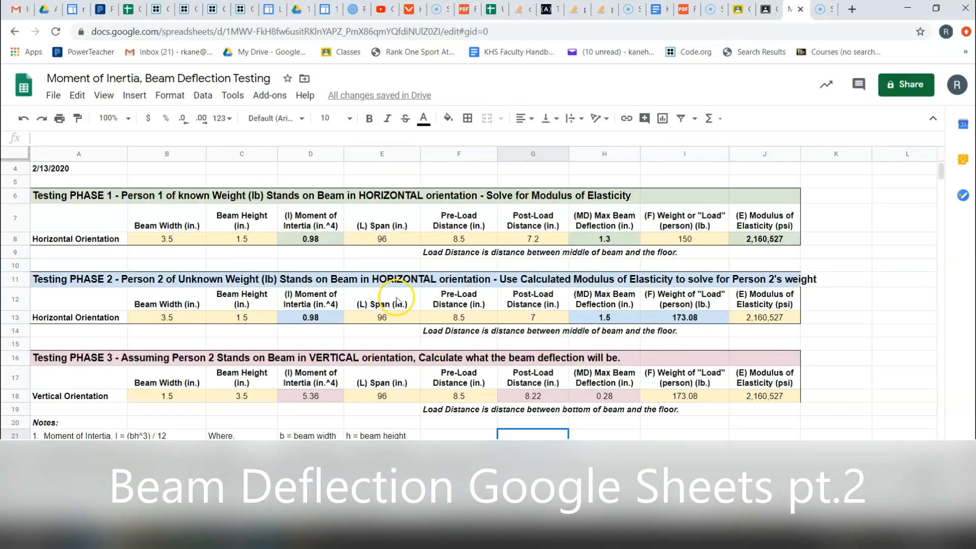